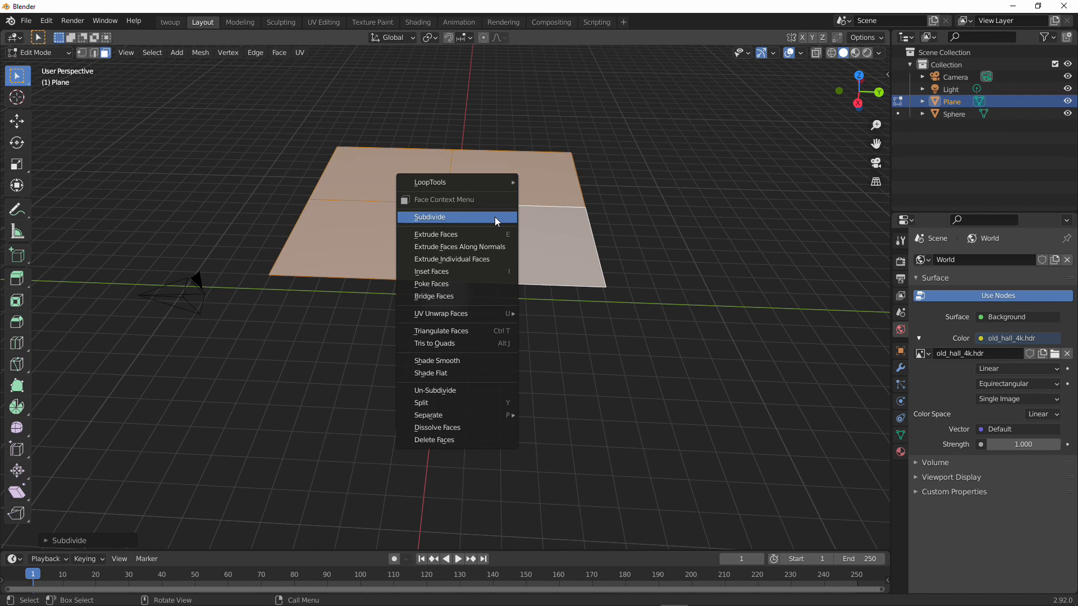
Step: Subdivide the plane's faces three more times and return to Object Mode
{"action": "left_click", "coordinate": [494, 216]}
{"action": "right_click", "coordinate": [494, 216]}
{"action": "left_click", "coordinate": [494, 217]}
{"action": "right_click", "coordinate": [494, 216]}
{"action": "left_click", "coordinate": [495, 219]}
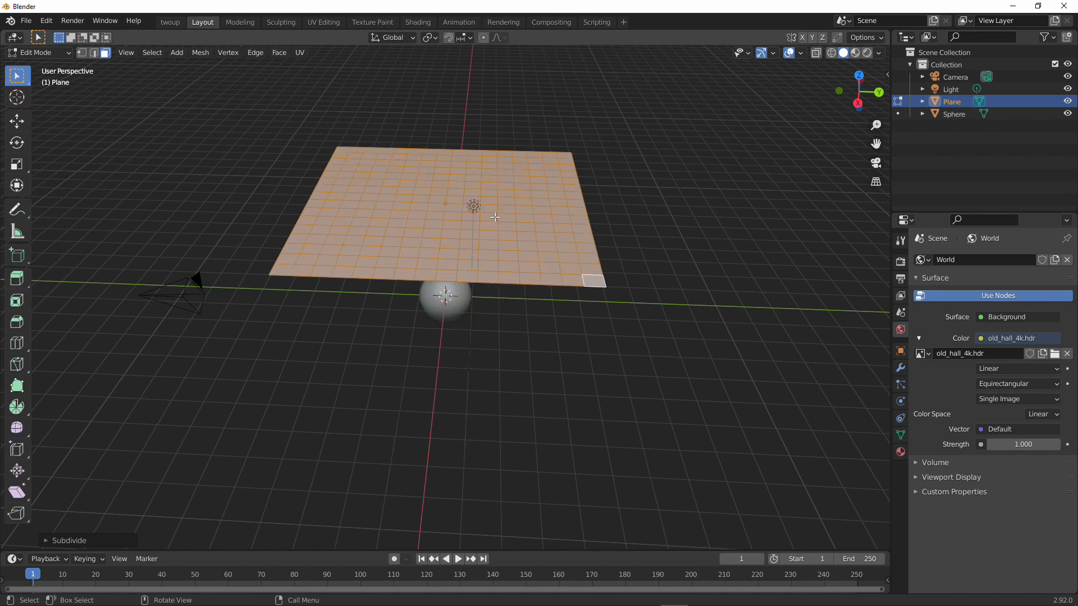
{"action": "key", "text": "Tab"}
Step: Play the animation briefly, go back to frame 0, and replay it through the camera view
{"action": "middle_click_drag", "start_coordinate": [514, 370], "coordinate": [557, 352]}
{"action": "key", "text": "space"}
{"action": "key", "text": "space"}
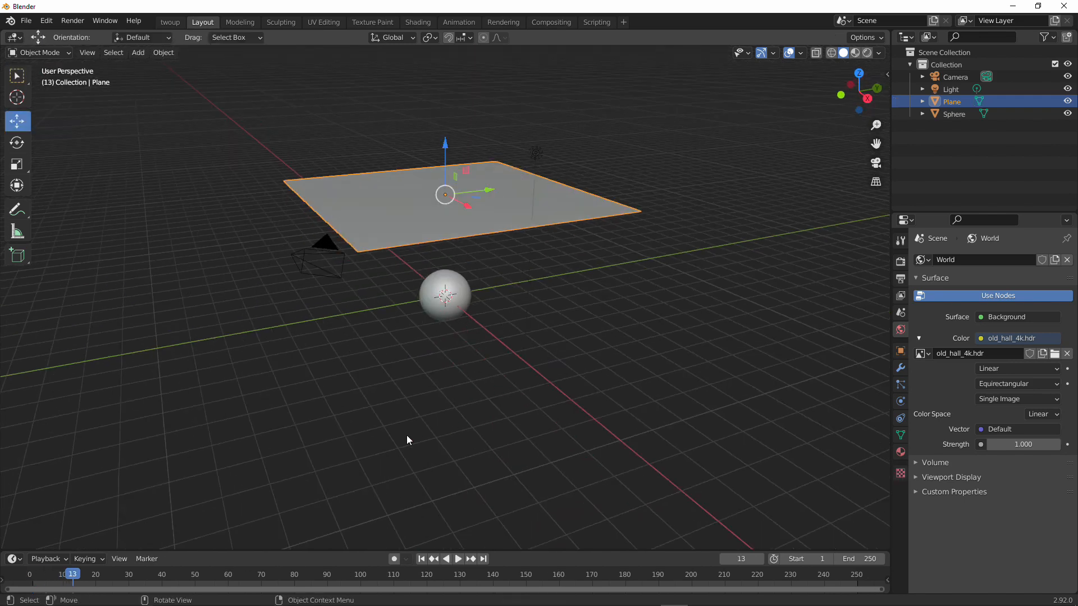
{"action": "left_click", "coordinate": [30, 577]}
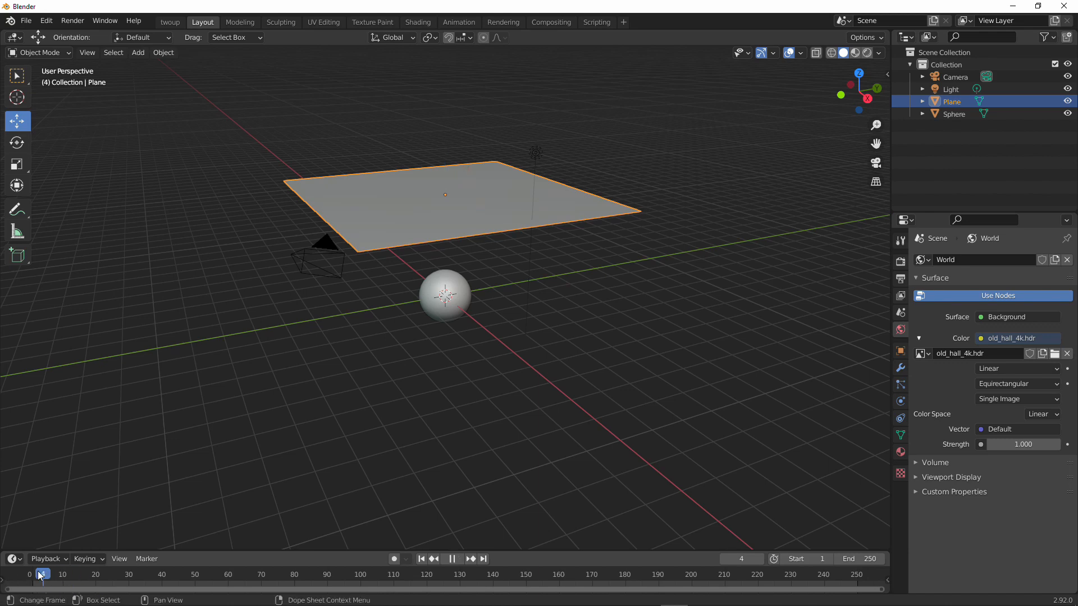
{"action": "middle_click_drag", "start_coordinate": [50, 531], "coordinate": [415, 334]}
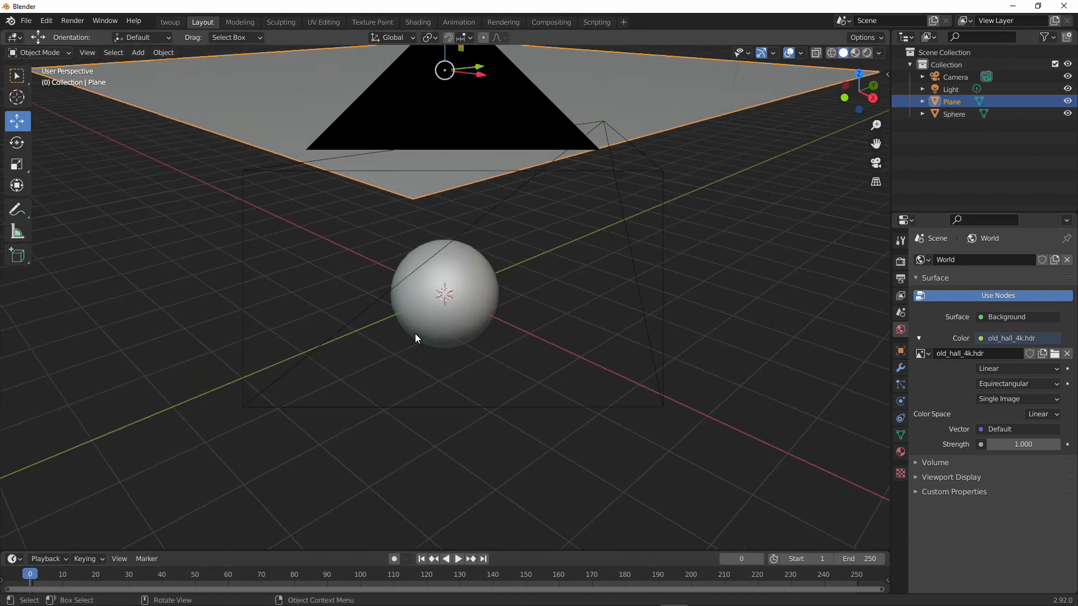
{"action": "key", "text": "KP_0"}
{"action": "key", "text": "space"}
{"action": "key", "text": "space"}
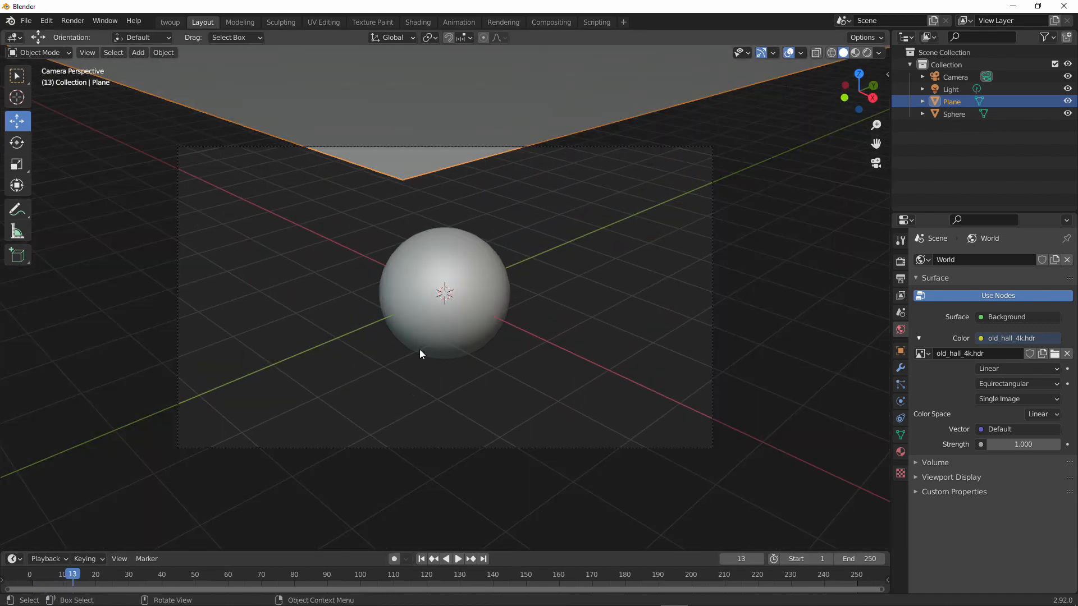
Step: Switch the viewport to Rendered shading and create a new material on the plane
{"action": "key", "text": "z"}
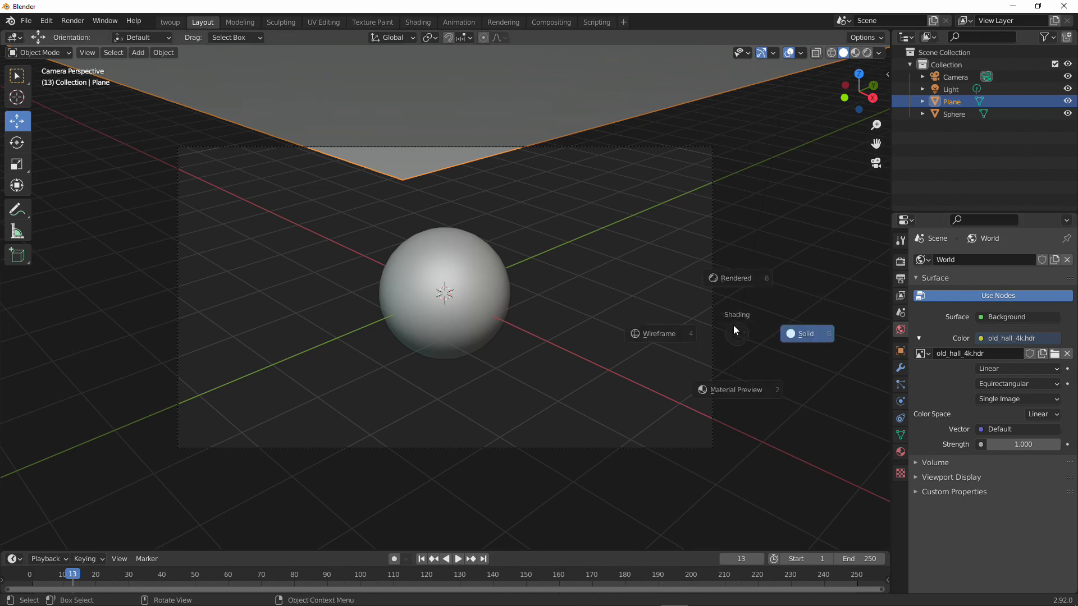
{"action": "left_click", "coordinate": [702, 362]}
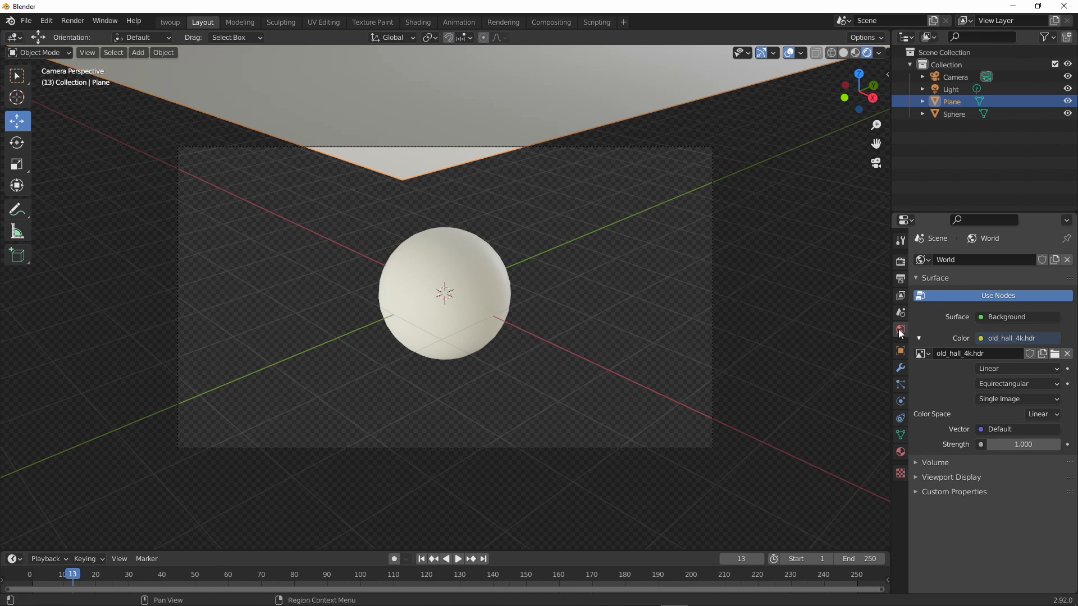
{"action": "left_click", "coordinate": [900, 454]}
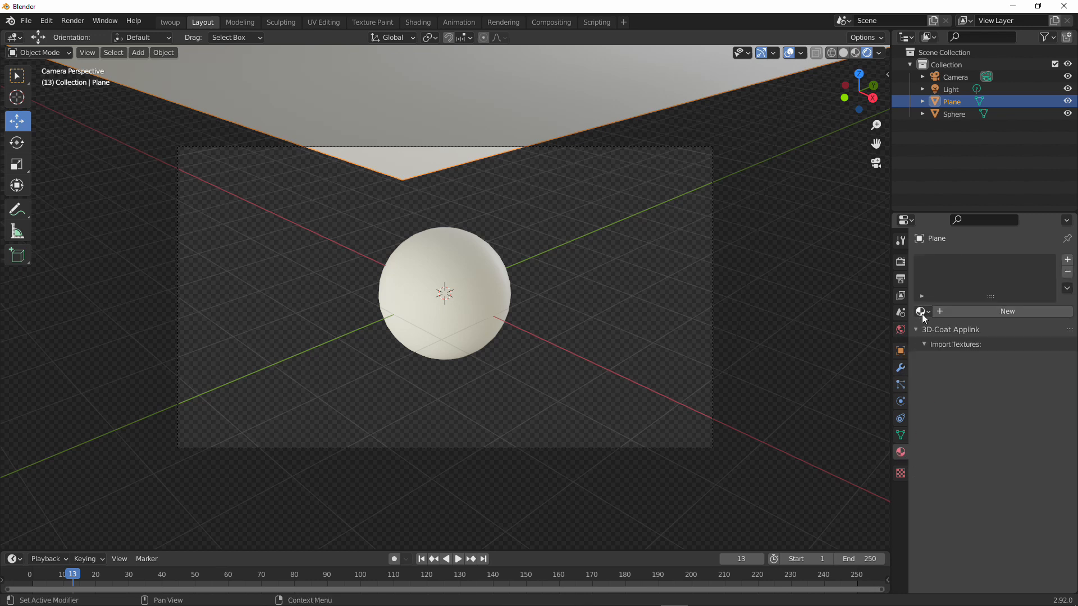
{"action": "left_click", "coordinate": [978, 312]}
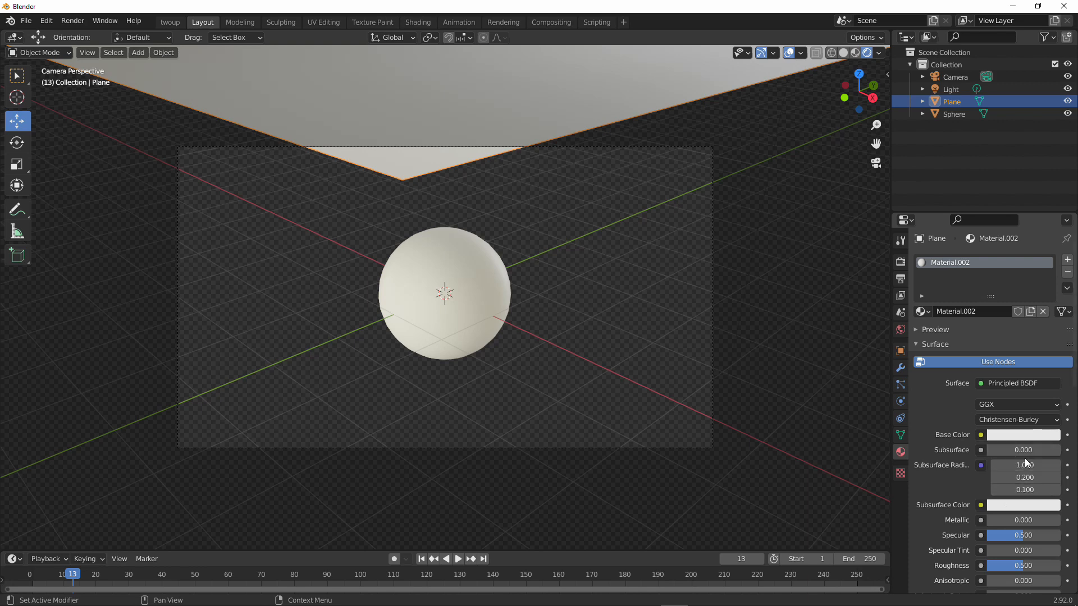
Step: Give the plane's material a mid-grey base color, Metallic 1.000 and Roughness 0.121
{"action": "left_click", "coordinate": [1021, 435]}
{"action": "left_click_drag", "start_coordinate": [1051, 283], "coordinate": [1050, 307]}
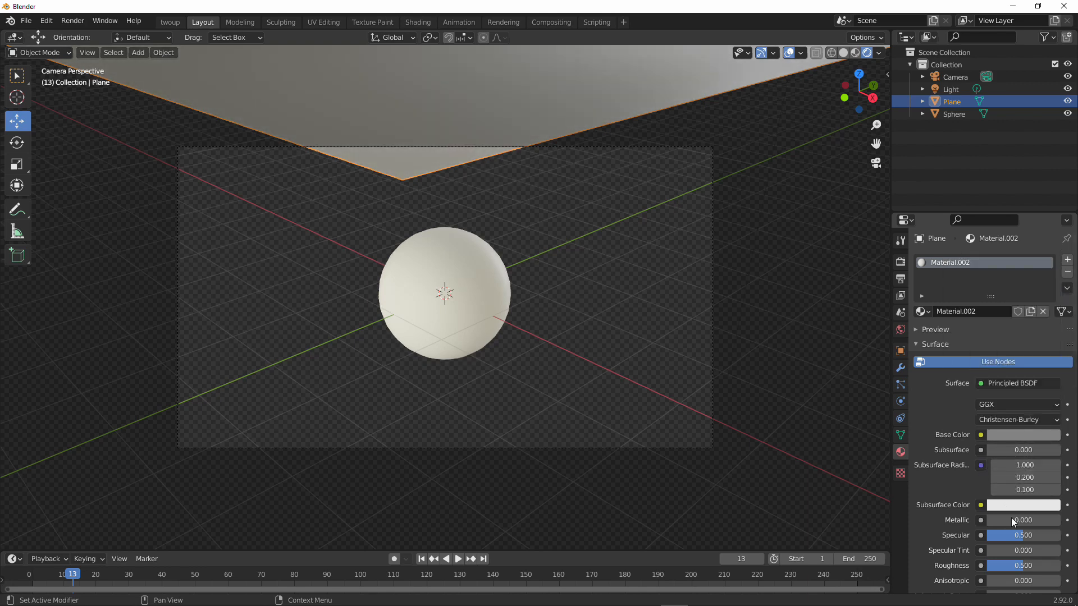
{"action": "left_click_drag", "start_coordinate": [988, 520], "coordinate": [1058, 519]}
{"action": "left_click_drag", "start_coordinate": [1010, 565], "coordinate": [985, 566]}
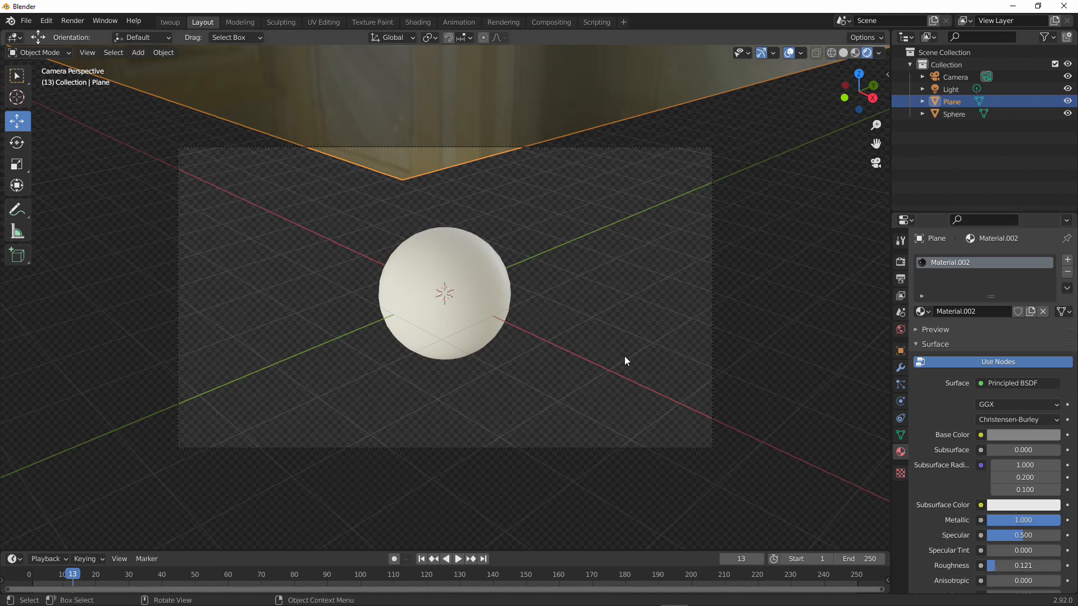
Step: Enable Cloth physics on the plane and Collision physics on the sphere
{"action": "middle_click_drag", "start_coordinate": [624, 356], "coordinate": [655, 376]}
{"action": "left_click", "coordinate": [901, 401]}
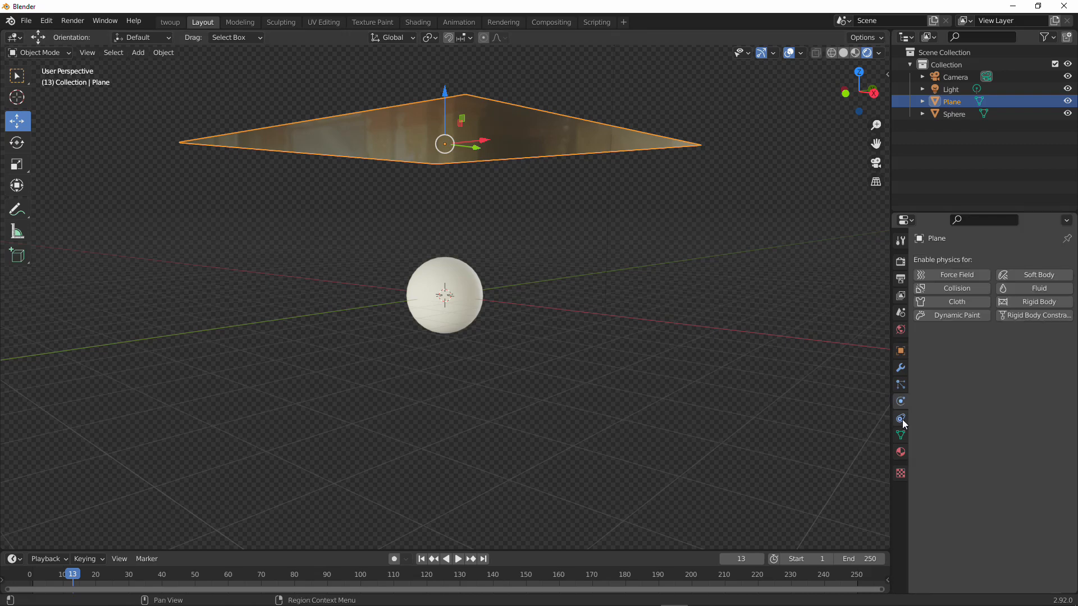
{"action": "middle_click_drag", "start_coordinate": [778, 280], "coordinate": [783, 258]}
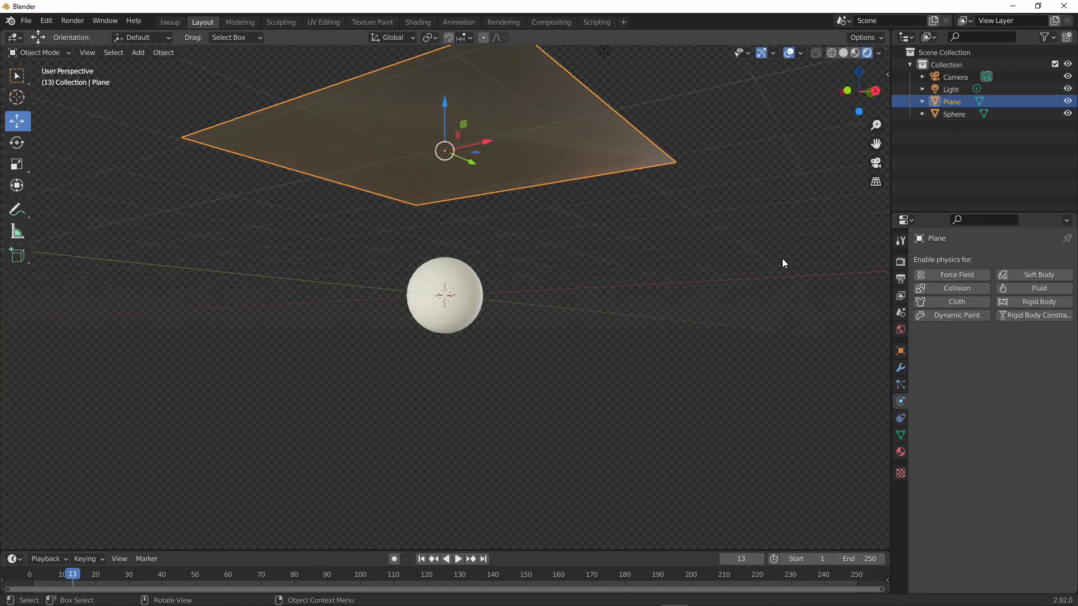
{"action": "key", "text": "KP_0"}
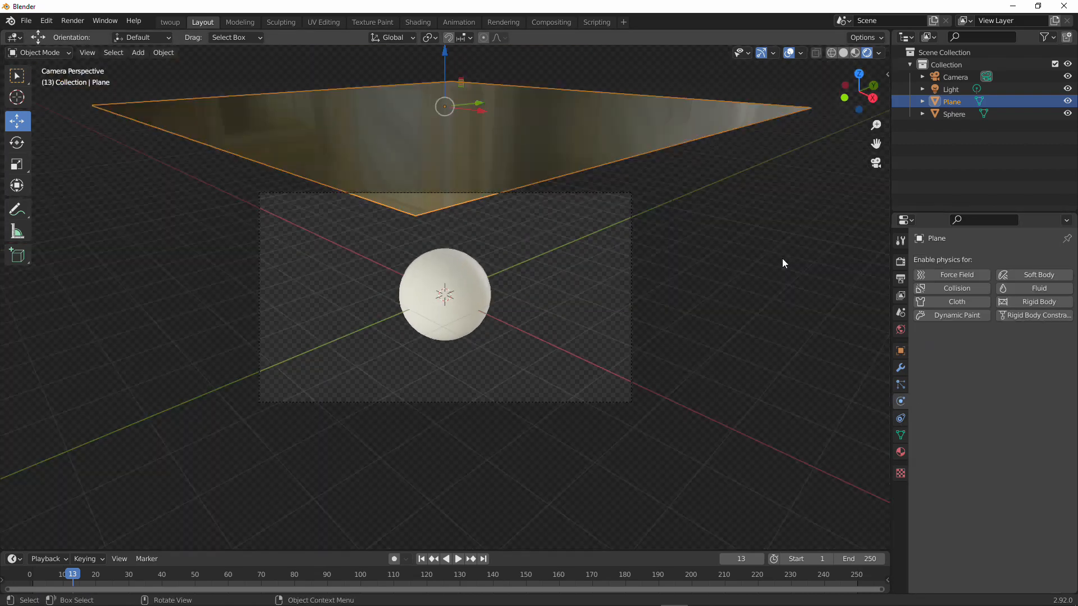
{"action": "left_click", "coordinate": [982, 301]}
{"action": "left_click", "coordinate": [455, 325]}
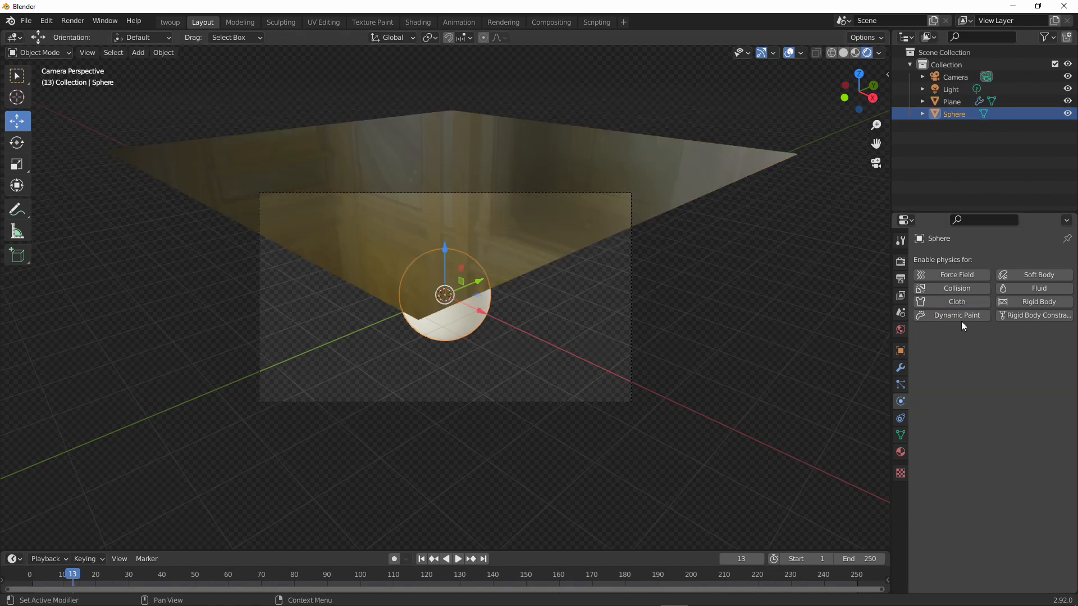
{"action": "left_click", "coordinate": [955, 288]}
Step: Play the cloth simulation and examine how the plane drapes over the sphere
{"action": "key", "text": "space"}
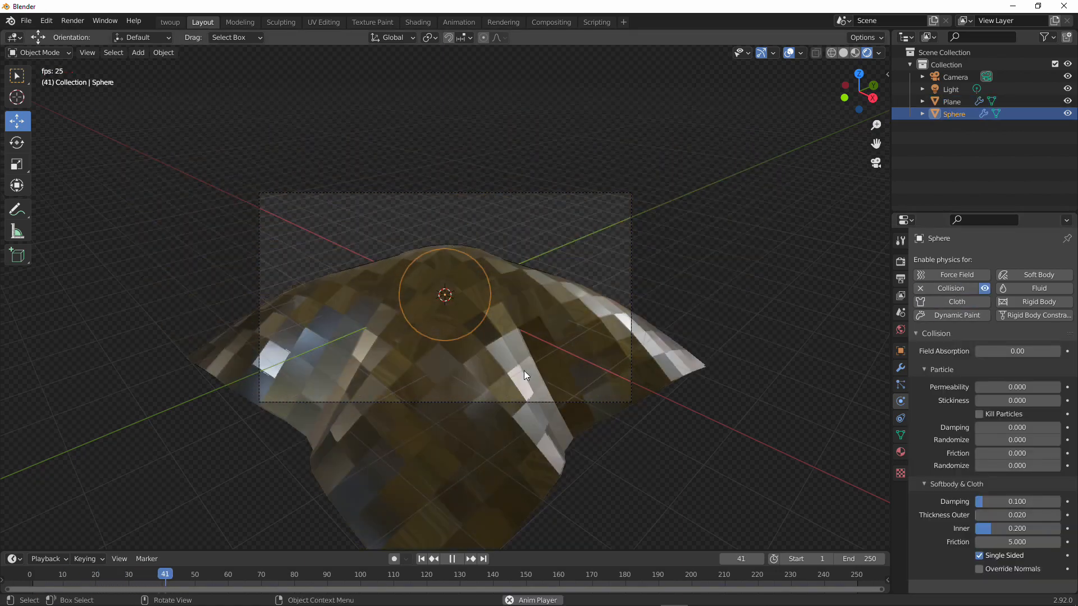
{"action": "key", "text": "space"}
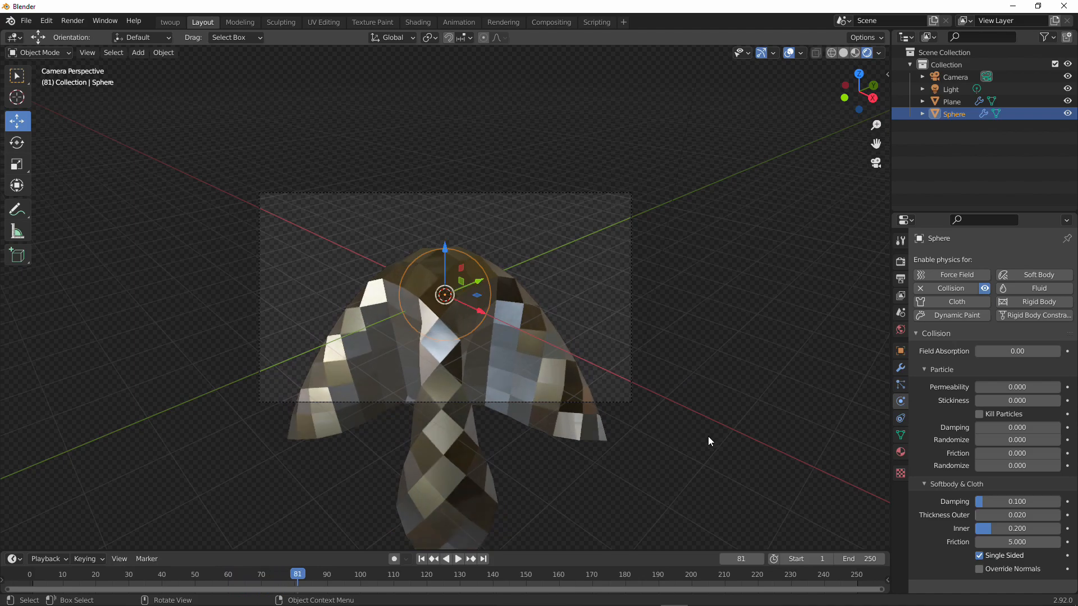
{"action": "middle_click_drag", "start_coordinate": [708, 436], "coordinate": [569, 404]}
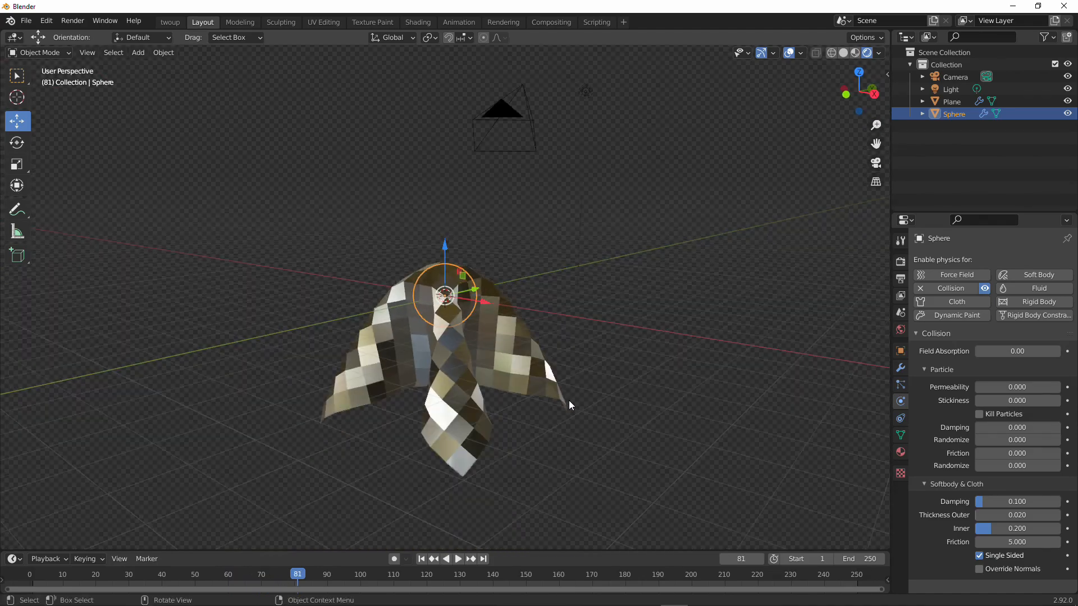
{"action": "key", "text": "space"}
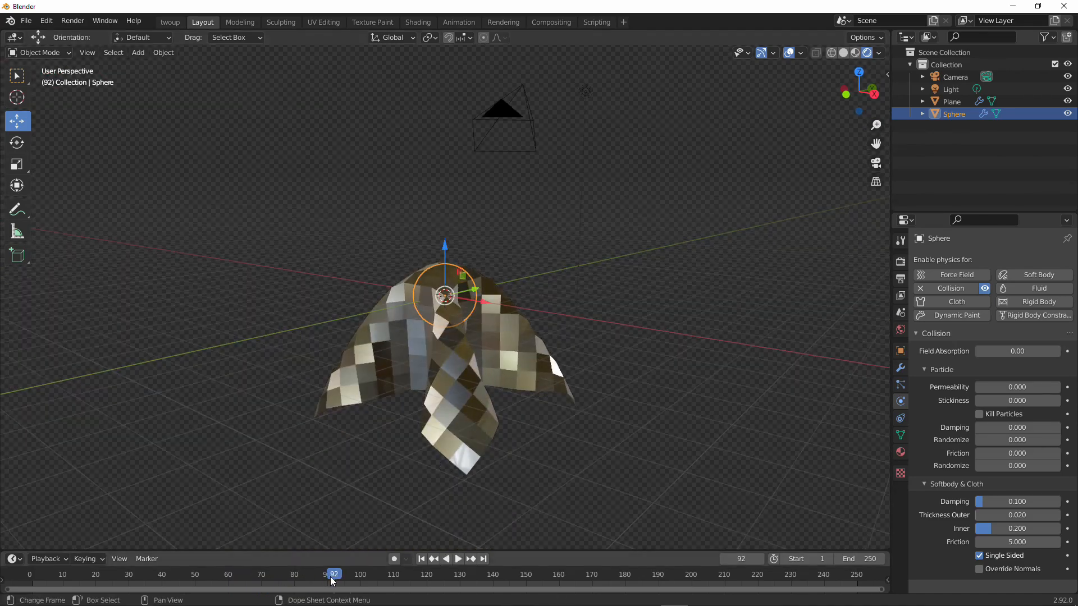
Step: Return to frame 0 and subdivide all of the plane's faces once more in Edit Mode
{"action": "left_click", "coordinate": [28, 575]}
{"action": "key", "text": "space"}
{"action": "middle_click_drag", "start_coordinate": [101, 494], "coordinate": [109, 511]}
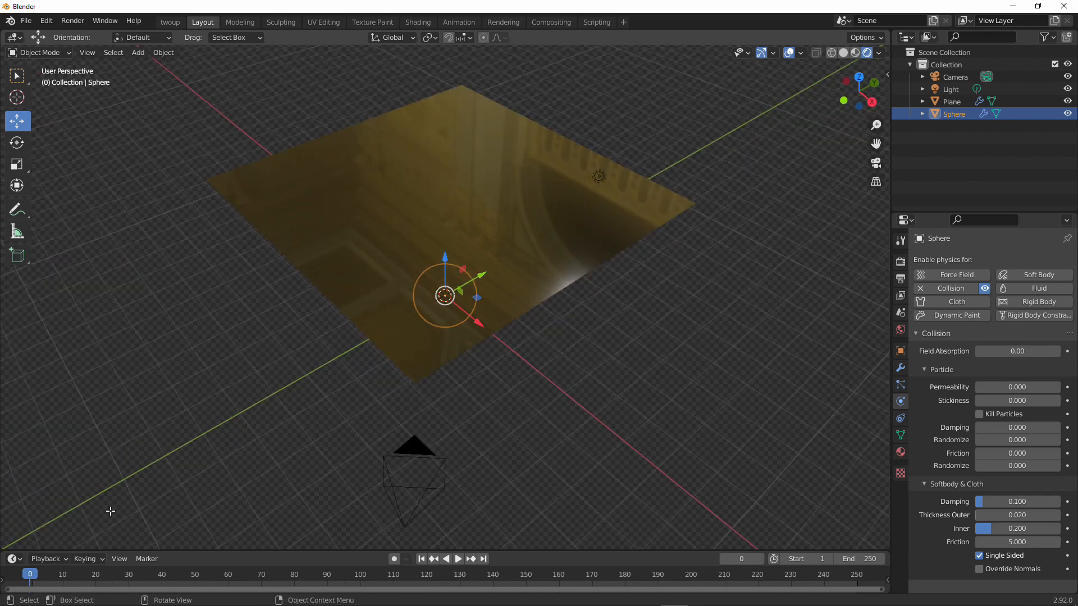
{"action": "key", "text": "Tab"}
{"action": "key", "text": "Tab"}
{"action": "key", "text": "a"}
{"action": "key", "text": "Tab"}
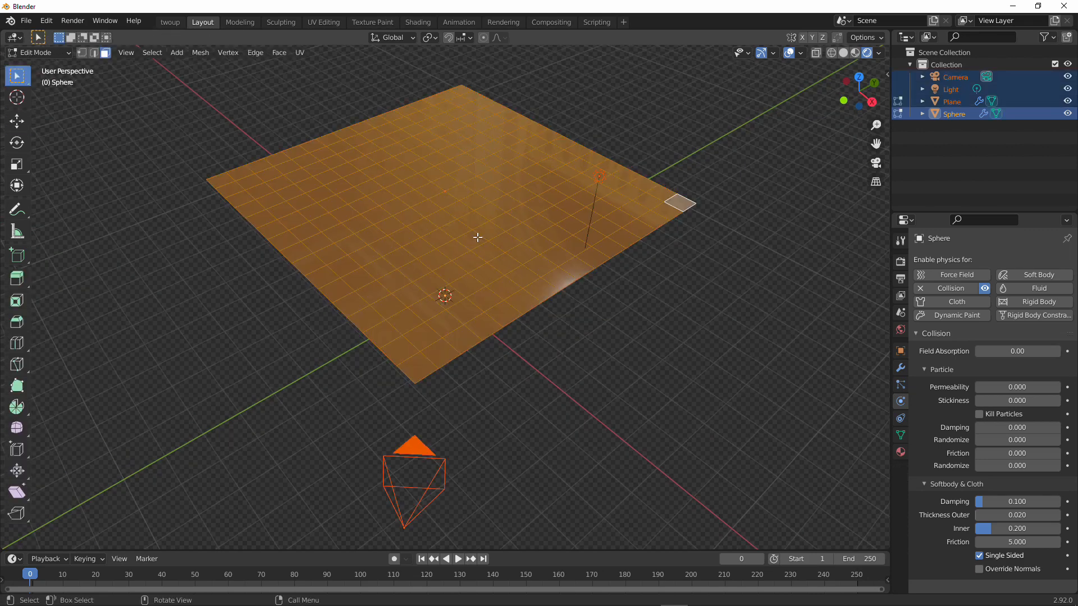
{"action": "right_click", "coordinate": [466, 231]}
{"action": "left_click", "coordinate": [466, 230]}
Step: Replay the simulation, leave Edit Mode, and stop playback at frame 125 to examine the draped cloth up close
{"action": "key", "text": "space"}
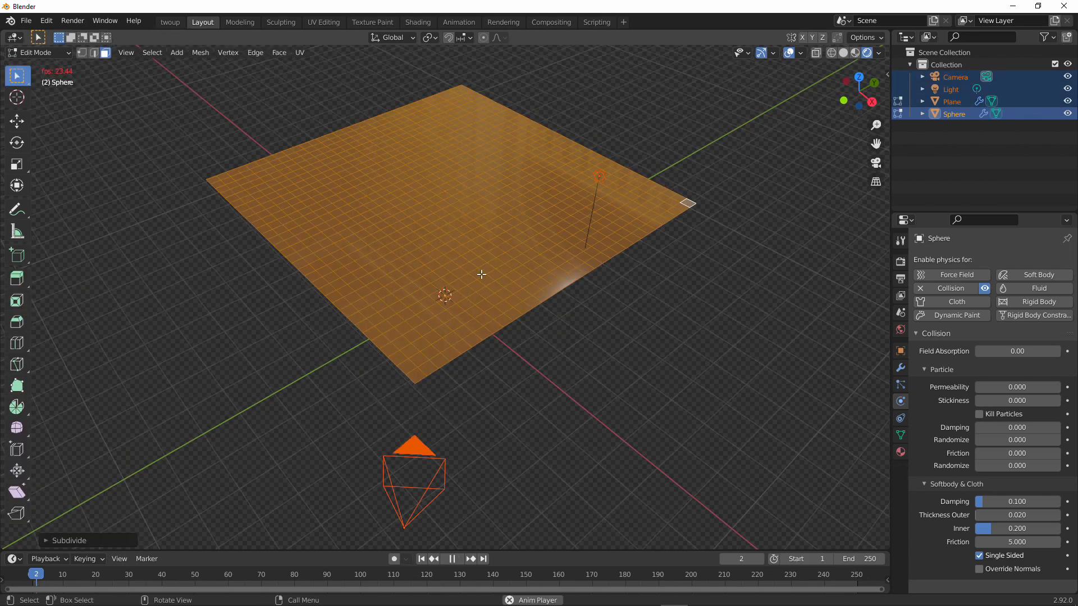
{"action": "key", "text": "Tab"}
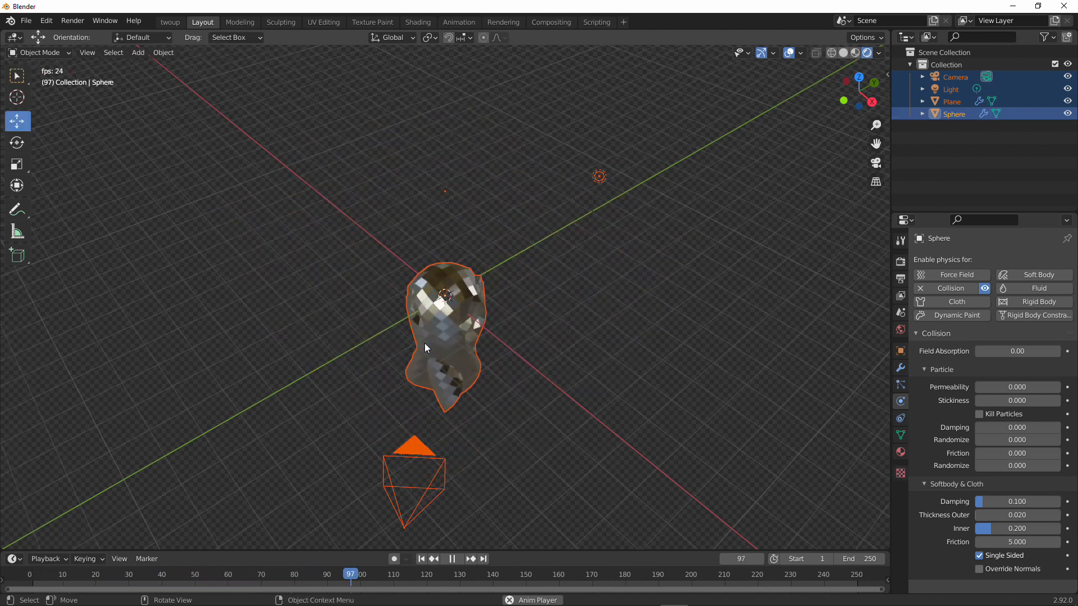
{"action": "key", "text": "space"}
{"action": "middle_click_drag", "start_coordinate": [376, 348], "coordinate": [354, 269]}
{"action": "scroll", "coordinate": [422, 321], "scroll_direction": "up", "scroll_amount": 4}
{"action": "middle_click_drag", "start_coordinate": [420, 317], "coordinate": [487, 327]}
Step: Switch the viewport to Solid shading and apply Shade Smooth to the selected objects
{"action": "key", "text": "z"}
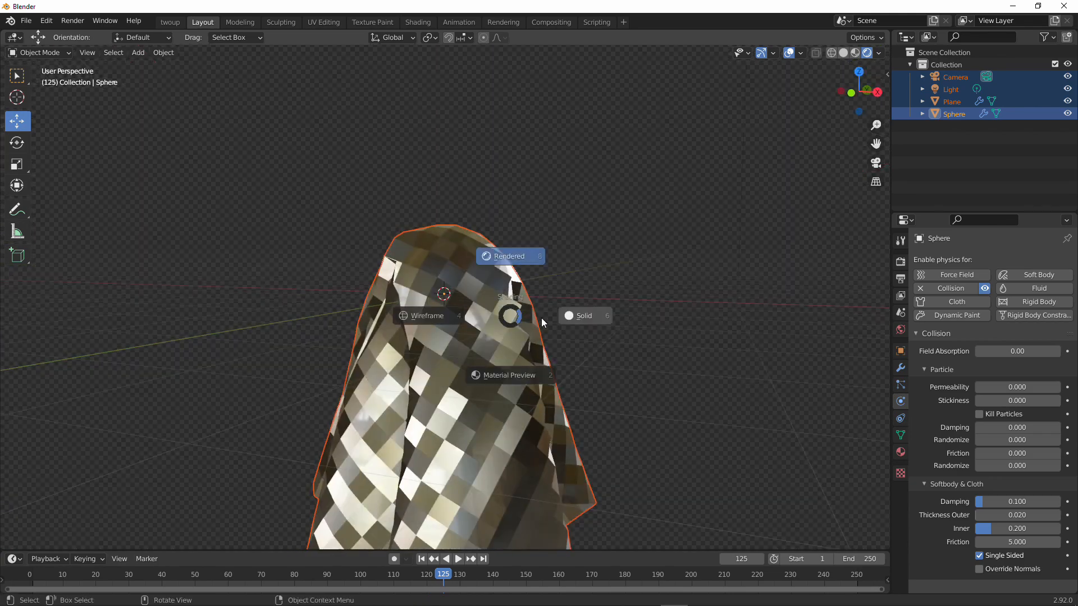
{"action": "left_click", "coordinate": [555, 325]}
{"action": "middle_click_drag", "start_coordinate": [563, 366], "coordinate": [398, 346]}
{"action": "right_click", "coordinate": [447, 303]}
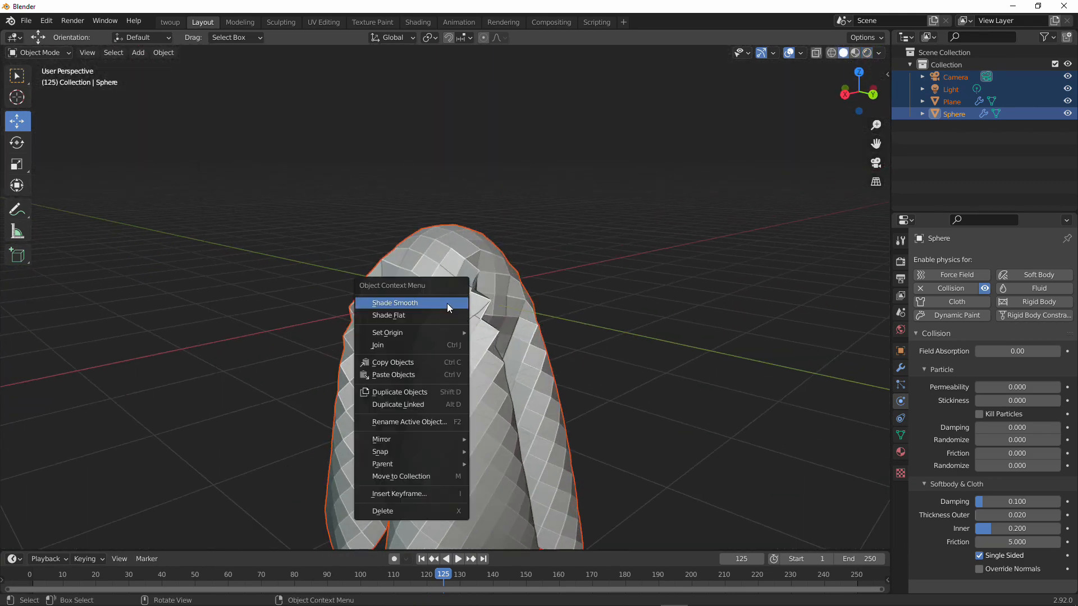
{"action": "left_click", "coordinate": [447, 303]}
Step: Continue the simulation to frame 208 and inspect the smoothed cloth from several sides
{"action": "middle_click_drag", "start_coordinate": [446, 303], "coordinate": [458, 362]}
{"action": "key", "text": "space"}
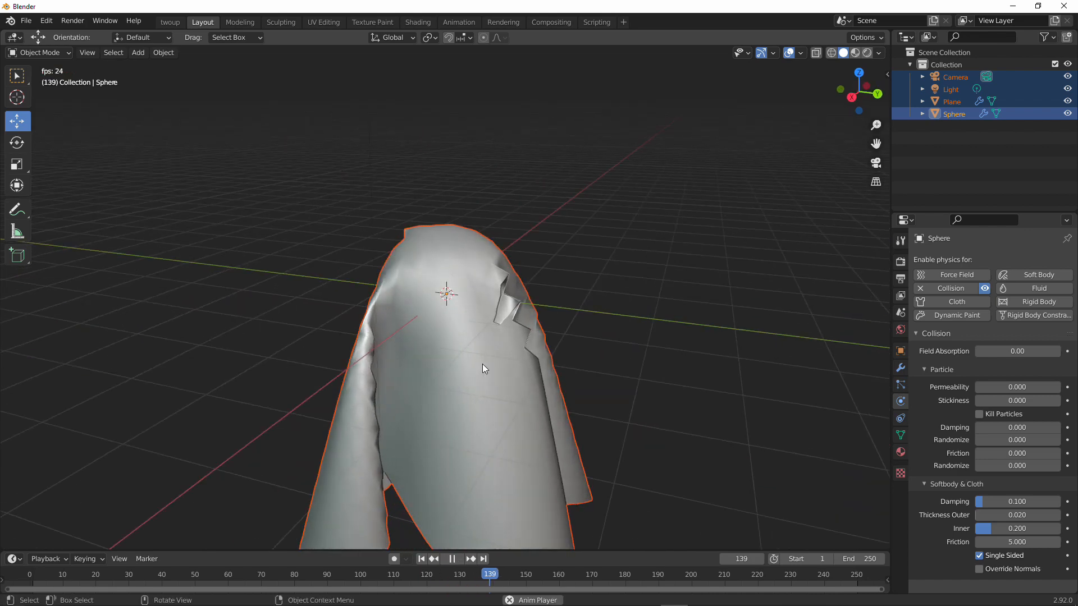
{"action": "scroll", "coordinate": [479, 359], "scroll_direction": "up", "scroll_amount": 5}
{"action": "scroll", "coordinate": [390, 355], "scroll_direction": "down", "scroll_amount": 6}
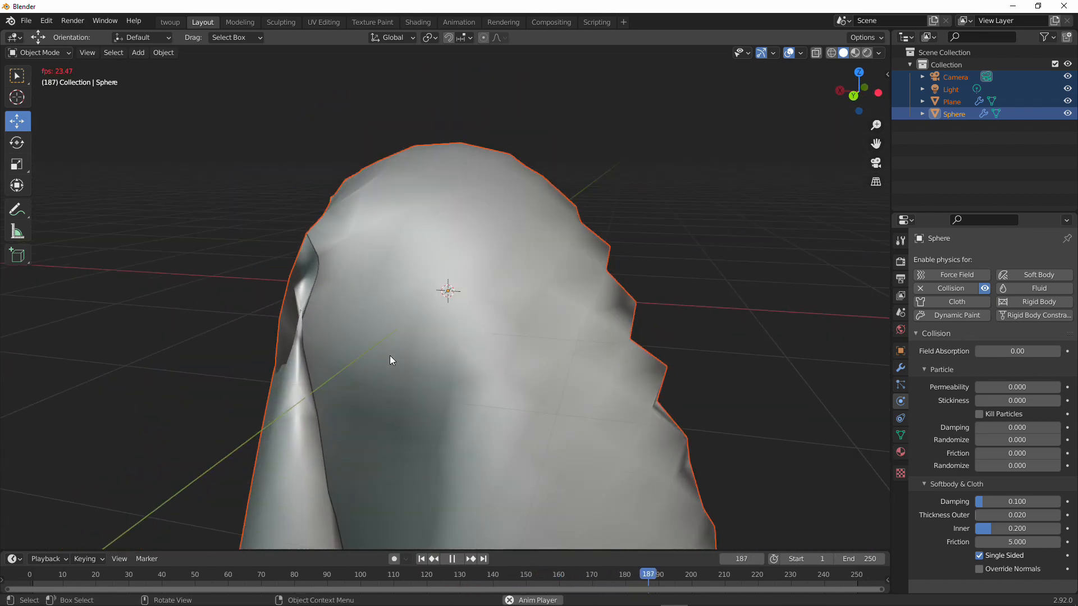
{"action": "middle_click_drag", "start_coordinate": [389, 356], "coordinate": [587, 365]}
{"action": "key", "text": "space"}
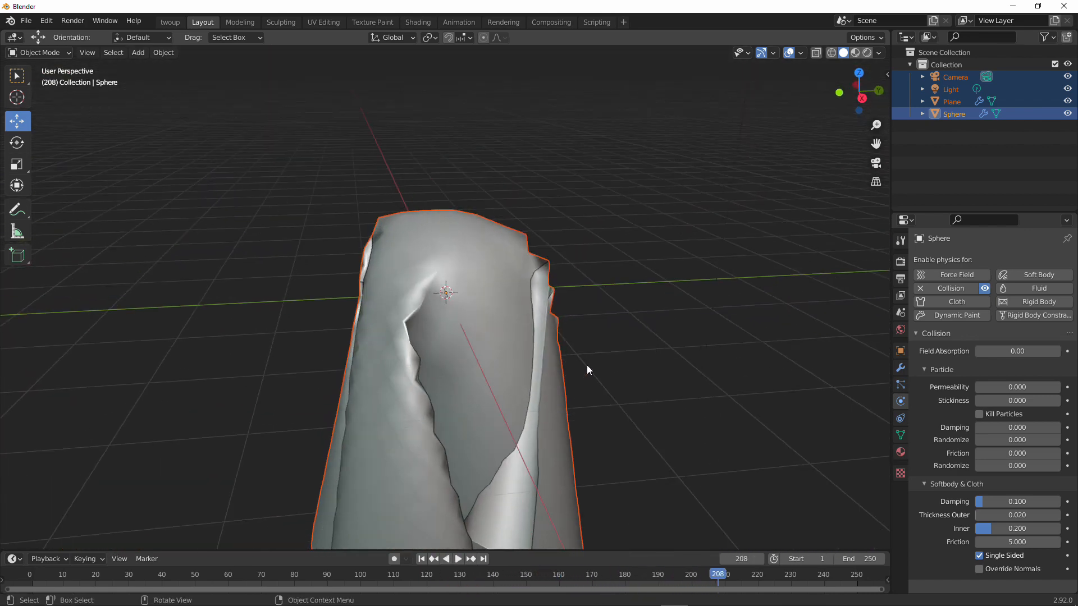
Step: Select the cloth plane and enable Self Collisions in its cloth collision settings
{"action": "left_click", "coordinate": [565, 355]}
{"action": "scroll", "coordinate": [941, 426], "scroll_direction": "down", "scroll_amount": 8}
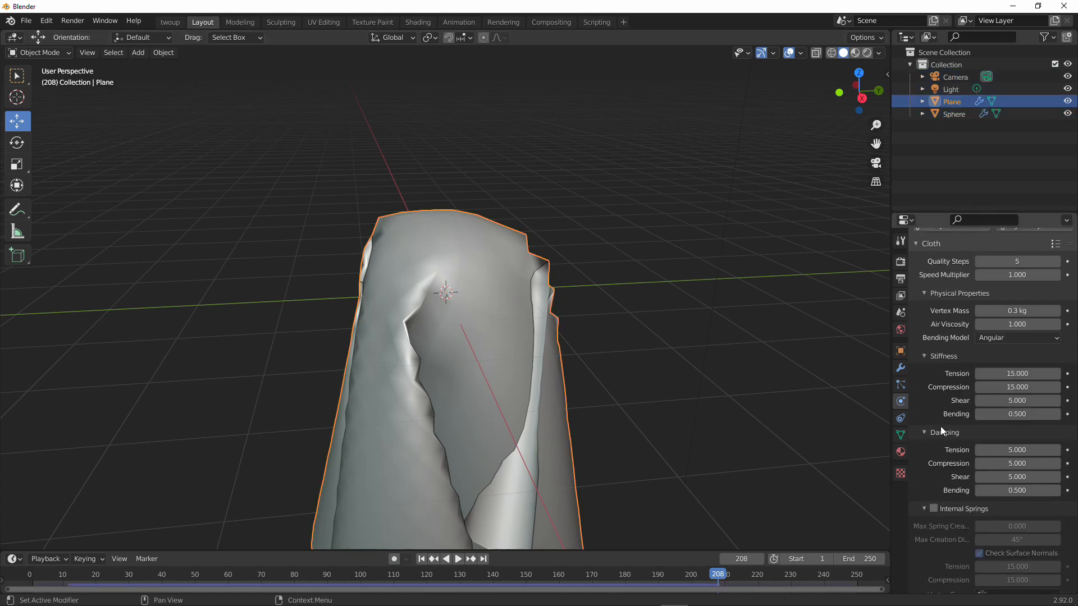
{"action": "scroll", "coordinate": [937, 456], "scroll_direction": "up", "scroll_amount": 1}
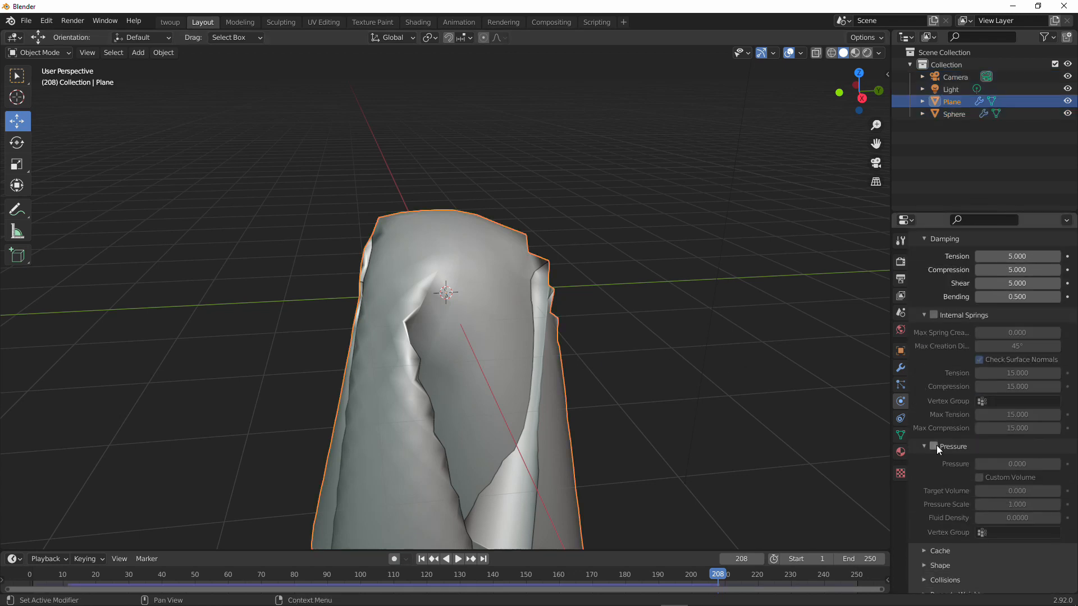
{"action": "scroll", "coordinate": [936, 446], "scroll_direction": "down", "scroll_amount": 1}
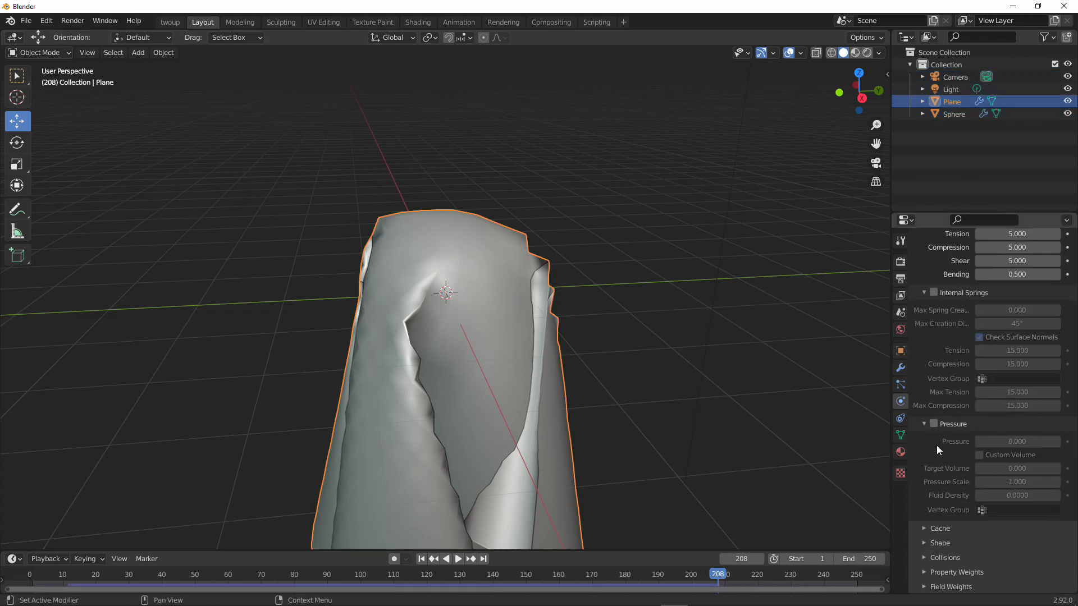
{"action": "left_click", "coordinate": [923, 557]}
{"action": "scroll", "coordinate": [920, 551], "scroll_direction": "down", "scroll_amount": 8}
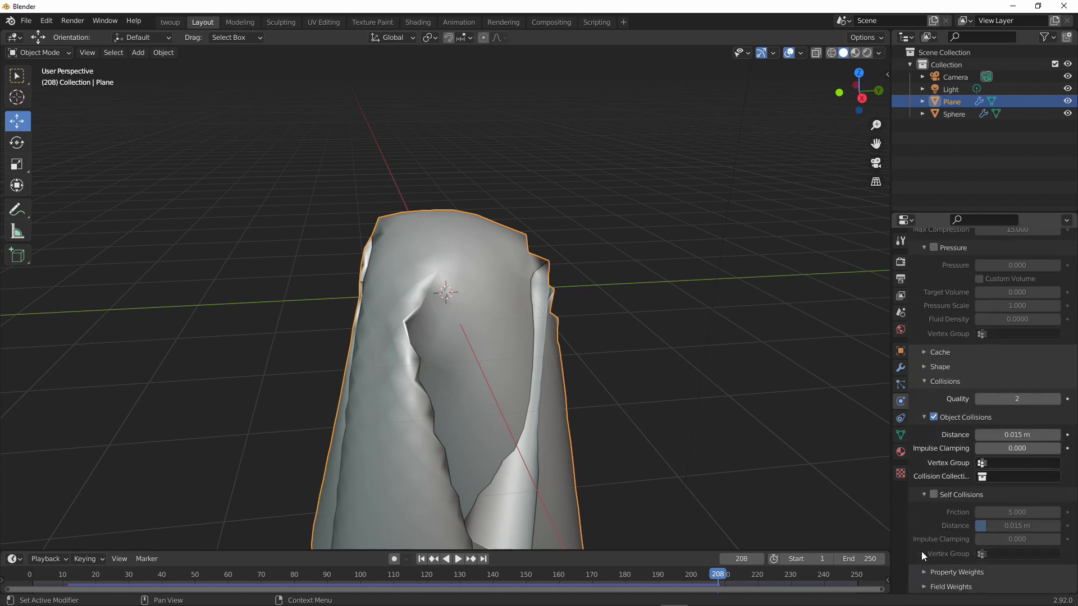
{"action": "left_click", "coordinate": [936, 494]}
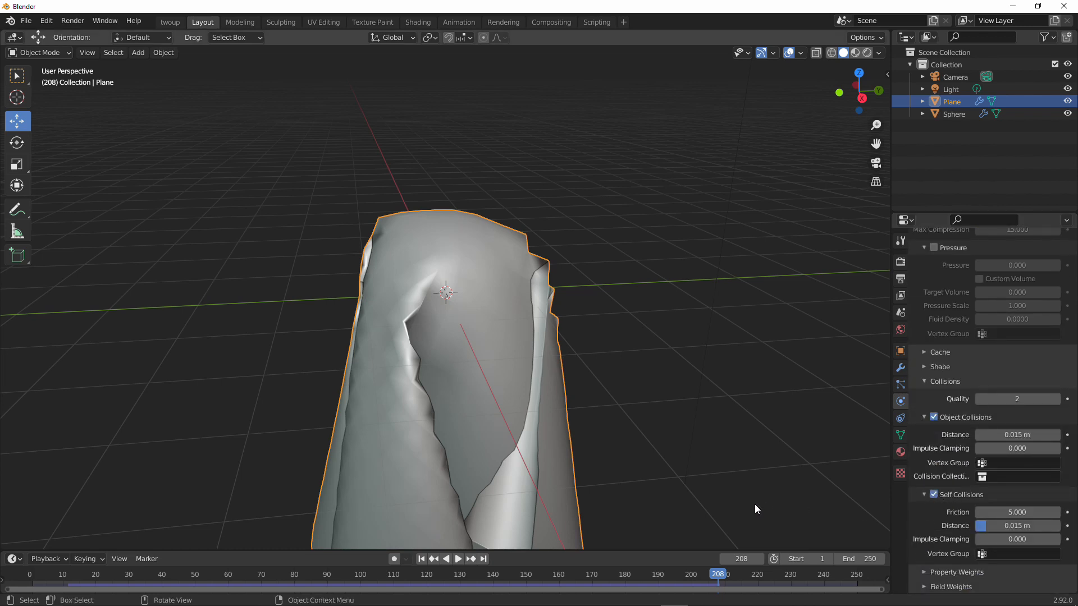
Step: Replay the simulation from frame 0 to frame 112 and examine the cloth's folds from several angles
{"action": "left_click_drag", "start_coordinate": [201, 575], "coordinate": [28, 575]}
{"action": "key", "text": "space"}
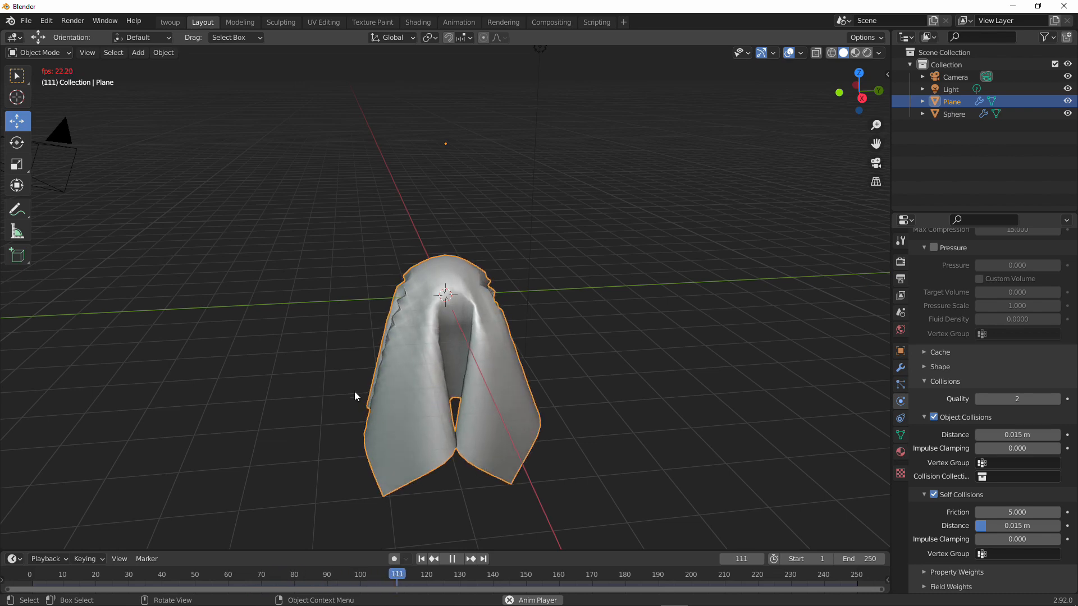
{"action": "key", "text": "space"}
{"action": "middle_click_drag", "start_coordinate": [354, 391], "coordinate": [395, 373]}
{"action": "scroll", "coordinate": [476, 365], "scroll_direction": "up", "scroll_amount": 3}
{"action": "middle_click_drag", "start_coordinate": [476, 368], "coordinate": [572, 433]}
{"action": "scroll", "coordinate": [477, 359], "scroll_direction": "down", "scroll_amount": 5}
{"action": "scroll", "coordinate": [477, 404], "scroll_direction": "up", "scroll_amount": 3}
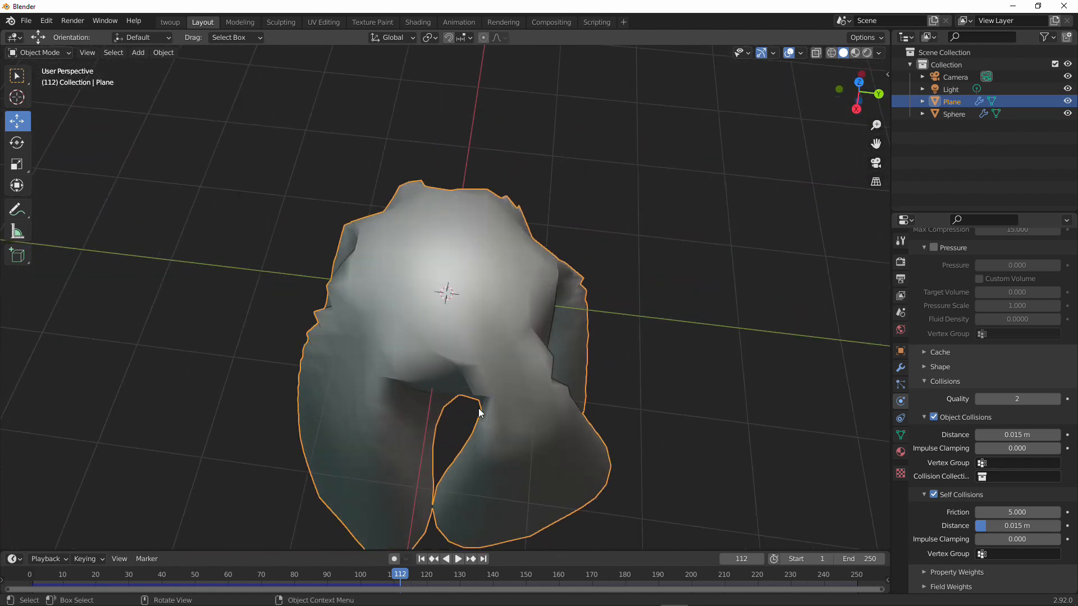
Step: Apply the Cloth modifier on the draped plane at frame 112 to make its shape permanent
{"action": "scroll", "coordinate": [476, 408], "scroll_direction": "down", "scroll_amount": 3}
{"action": "key", "text": "alt+a"}
{"action": "middle_click_drag", "start_coordinate": [379, 372], "coordinate": [458, 297]}
{"action": "left_click", "coordinate": [458, 297]}
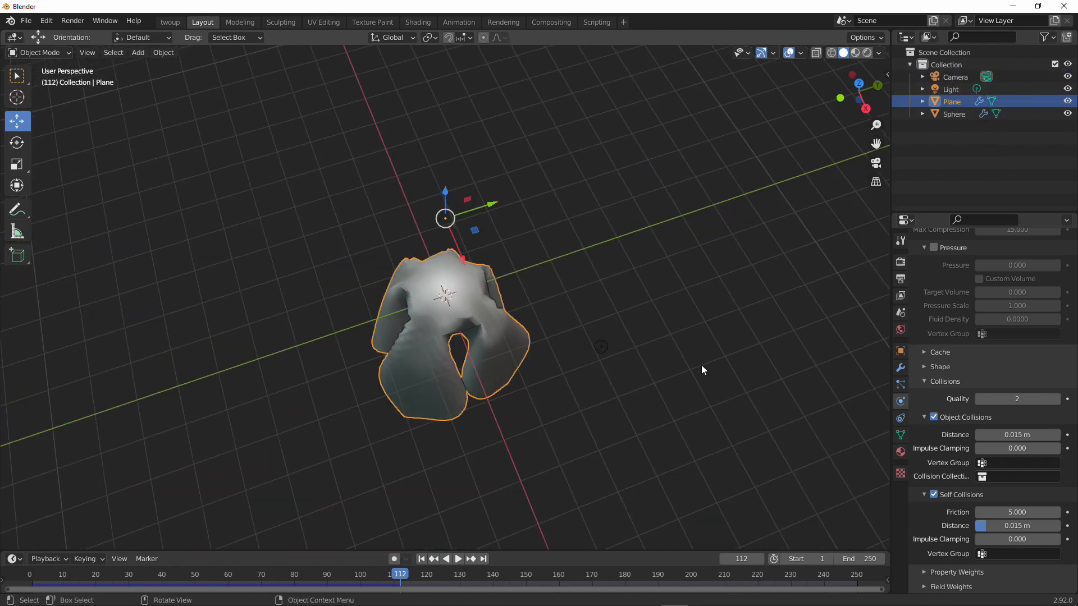
{"action": "left_click", "coordinate": [900, 368]}
{"action": "left_click", "coordinate": [1039, 279]}
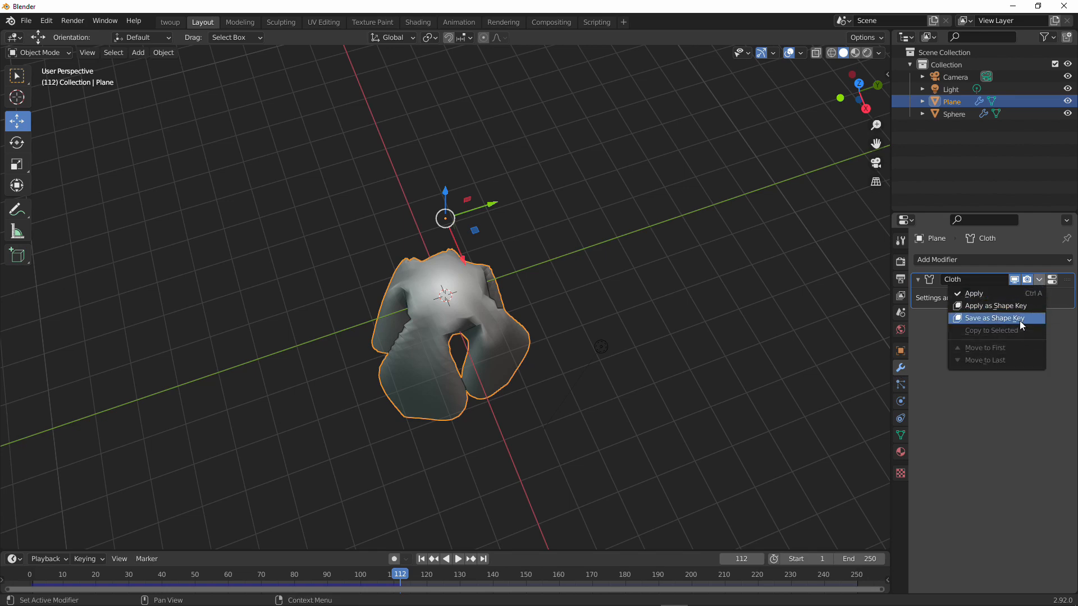
{"action": "left_click", "coordinate": [1005, 296]}
{"action": "middle_click_drag", "start_coordinate": [827, 410], "coordinate": [693, 337]}
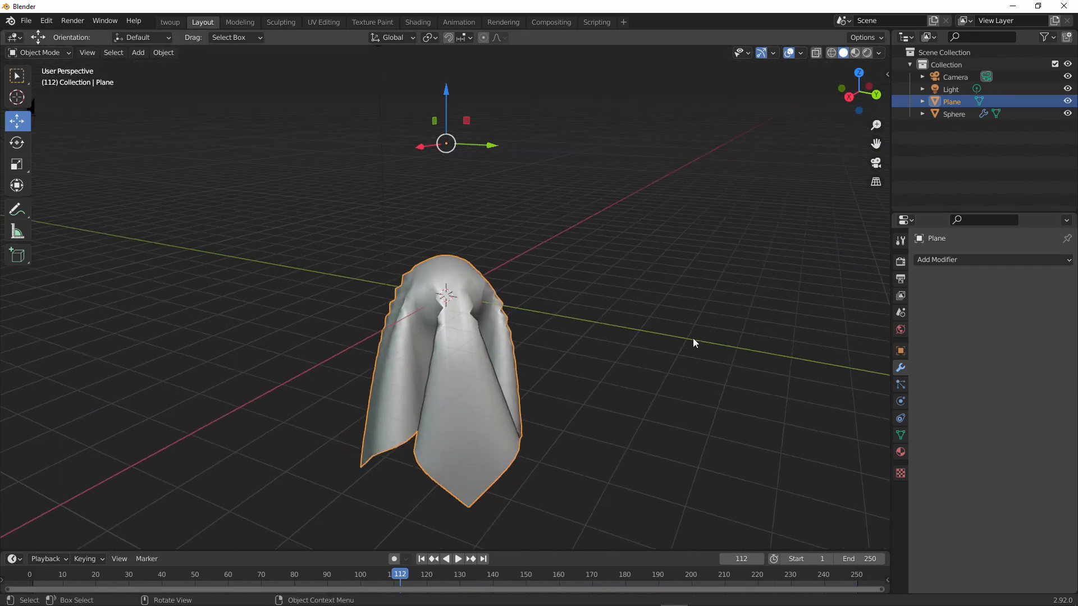
{"action": "scroll", "coordinate": [692, 338], "scroll_direction": "up", "scroll_amount": 5}
{"action": "key", "text": "Tab"}
{"action": "key", "text": "Tab"}
Step: From the top view, place the 3D cursor on the Y axis well clear of the cloth and add a plane there
{"action": "middle_click_drag", "start_coordinate": [627, 327], "coordinate": [550, 452]}
{"action": "middle_click_drag", "start_coordinate": [416, 349], "coordinate": [669, 362], "text": "shift"}
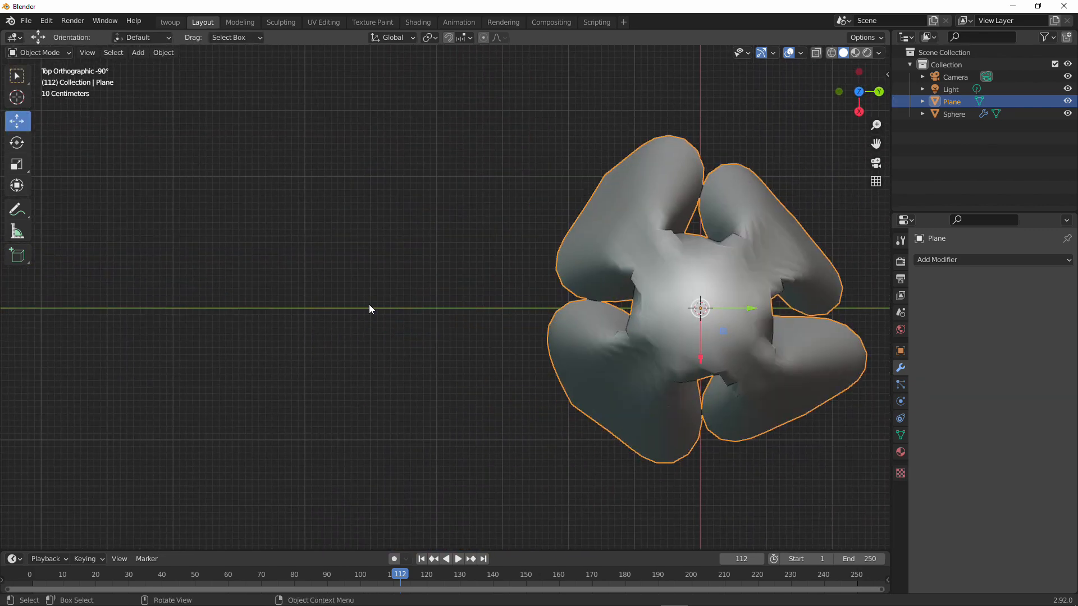
{"action": "right_click", "coordinate": [305, 305]}
{"action": "right_click_drag", "start_coordinate": [303, 313], "coordinate": [314, 308], "text": "shift"}
{"action": "key", "text": "shift+a"}
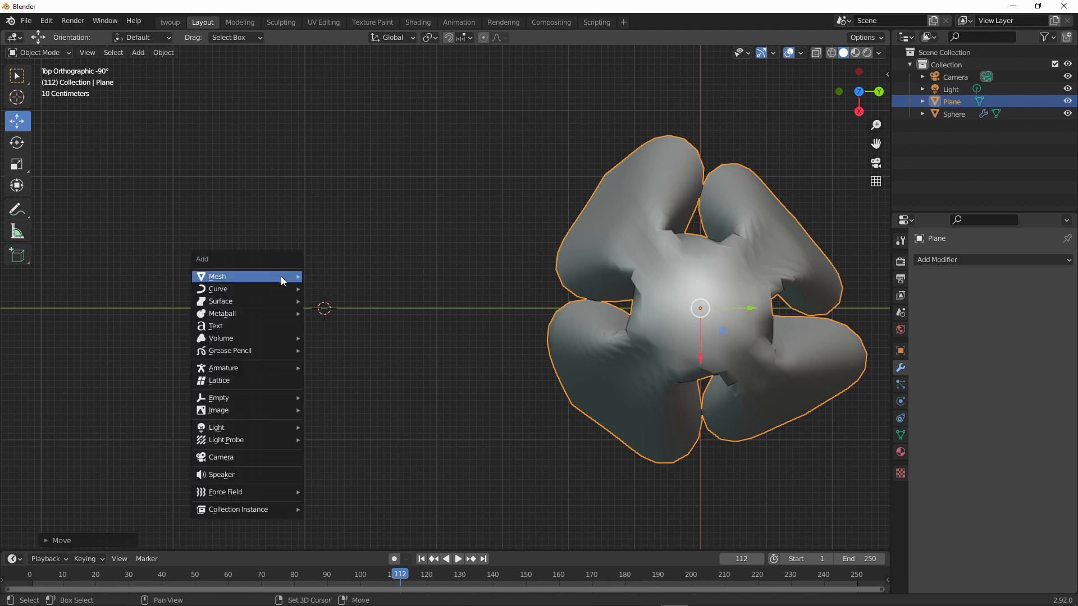
{"action": "mouse_move", "coordinate": [297, 275]}
{"action": "left_click", "coordinate": [347, 277]}
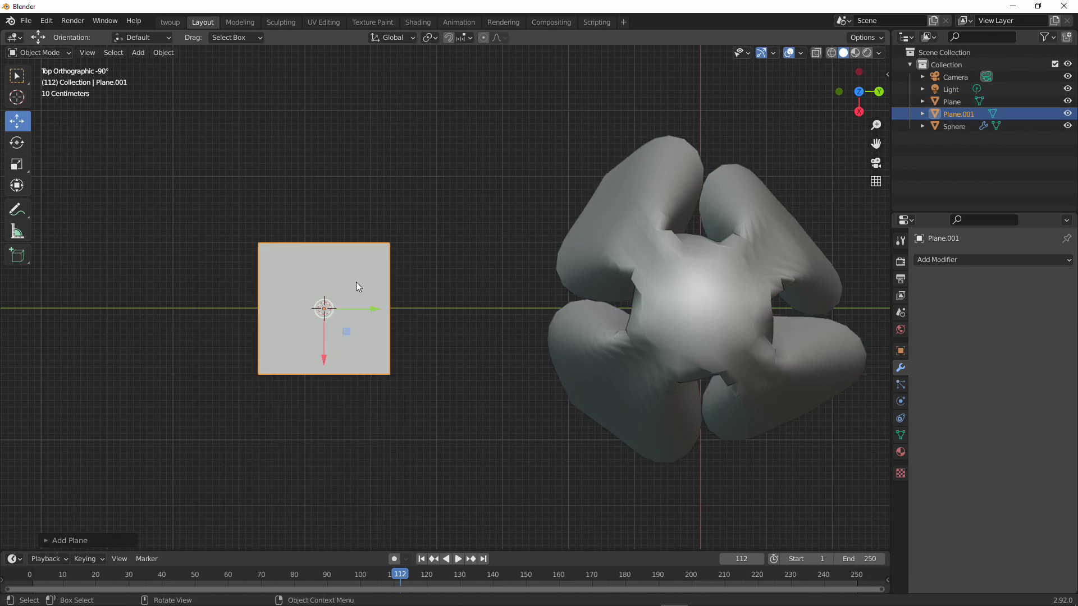
Step: Cut the new plane with two centred, perpendicular edge loops that cross in its middle
{"action": "key", "text": "Tab"}
{"action": "key", "text": "ctrl+r"}
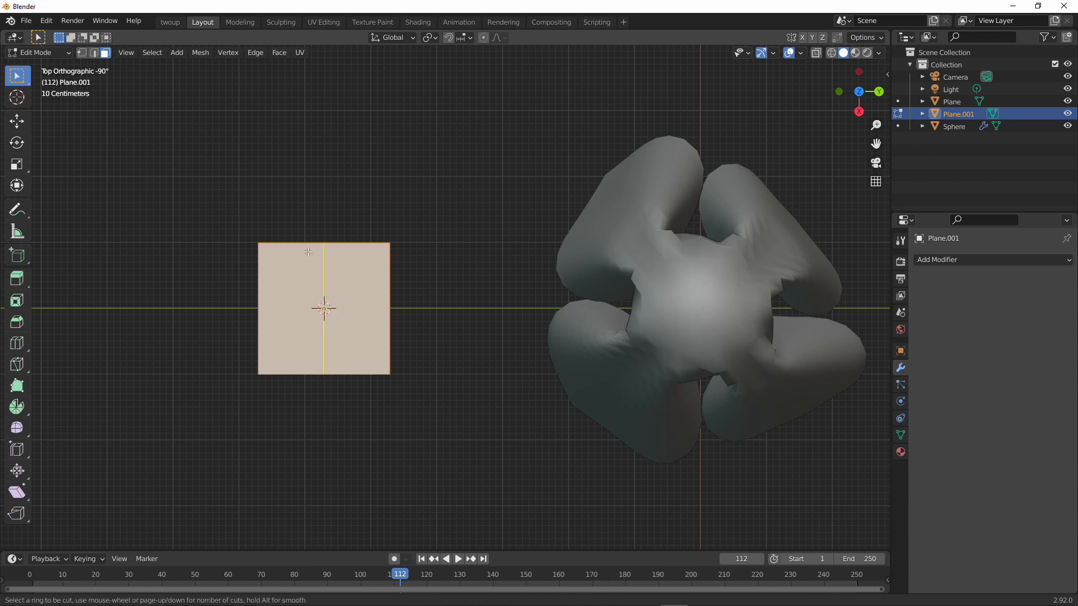
{"action": "left_click", "coordinate": [322, 308]}
{"action": "left_click", "coordinate": [356, 302]}
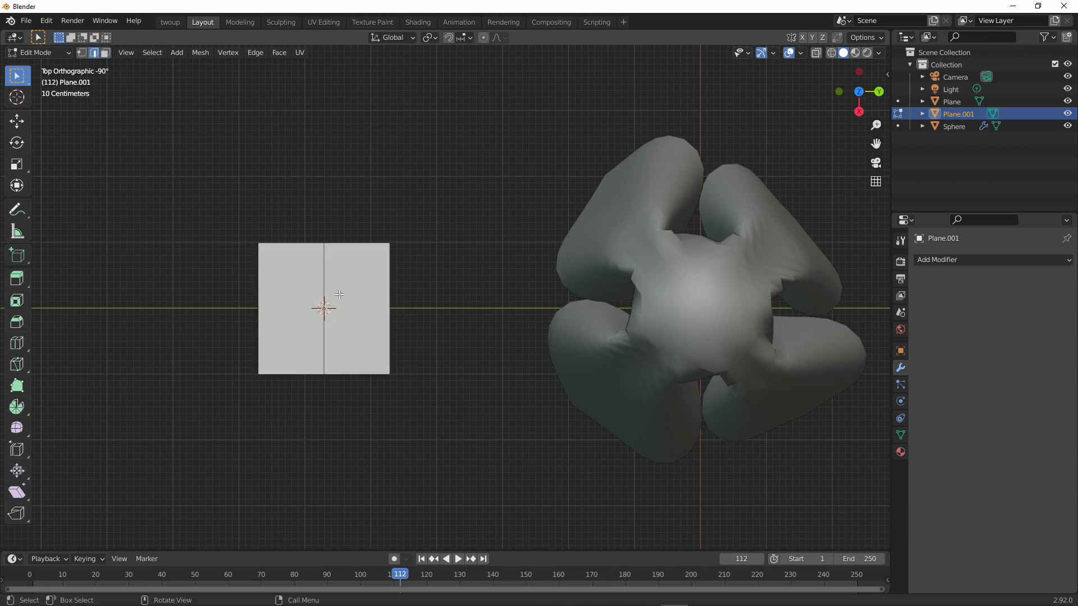
{"action": "key", "text": "ctrl+r"}
{"action": "left_click", "coordinate": [309, 310]}
{"action": "left_click", "coordinate": [357, 330]}
Step: Bevel both crossing edge loops of the small plane into narrow strips
{"action": "left_click", "coordinate": [320, 276], "text": "alt"}
{"action": "left_click", "coordinate": [303, 309], "text": "alt+shift"}
{"action": "key", "text": "ctrl+b"}
{"action": "left_click", "coordinate": [350, 295]}
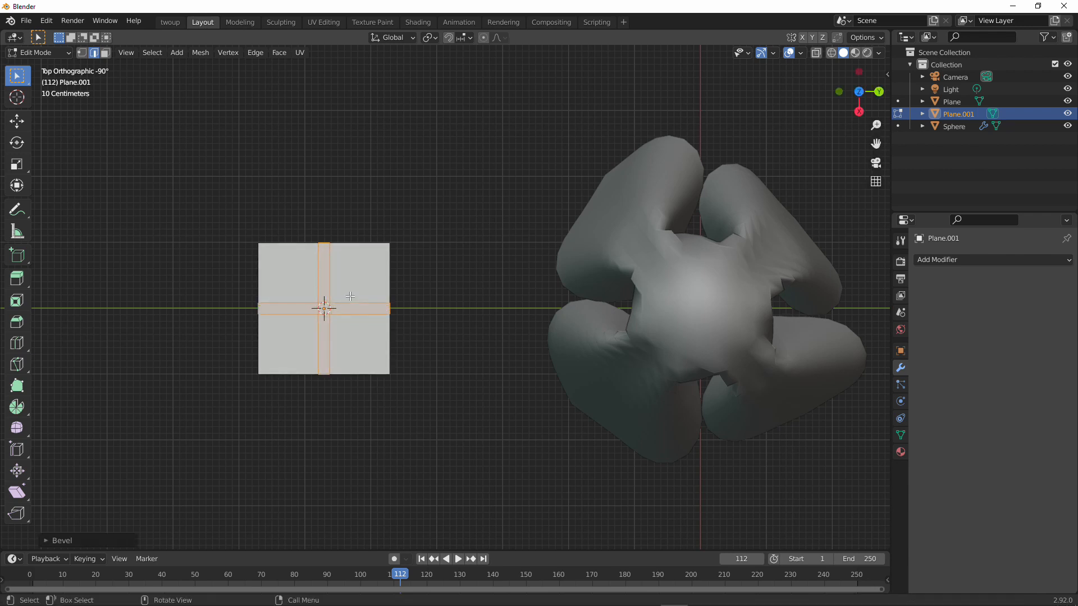
{"action": "left_click", "coordinate": [369, 276]}
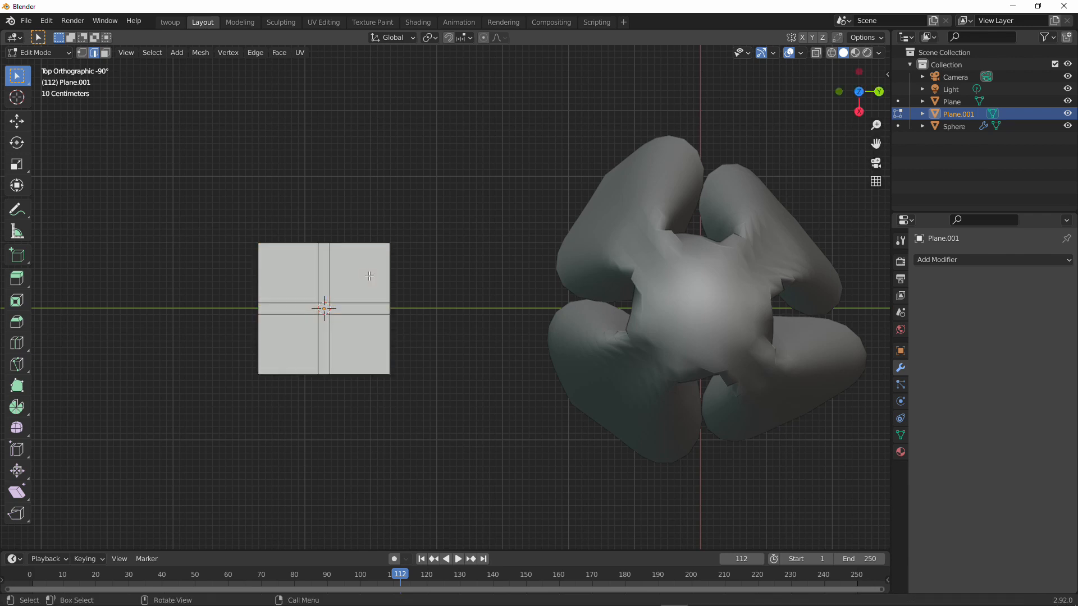
Step: Delete the small plane's four corner faces so only a cross shape remains, and return to Object Mode
{"action": "left_click", "coordinate": [105, 53]}
{"action": "left_click", "coordinate": [265, 288]}
{"action": "left_click", "coordinate": [357, 278], "text": "shift"}
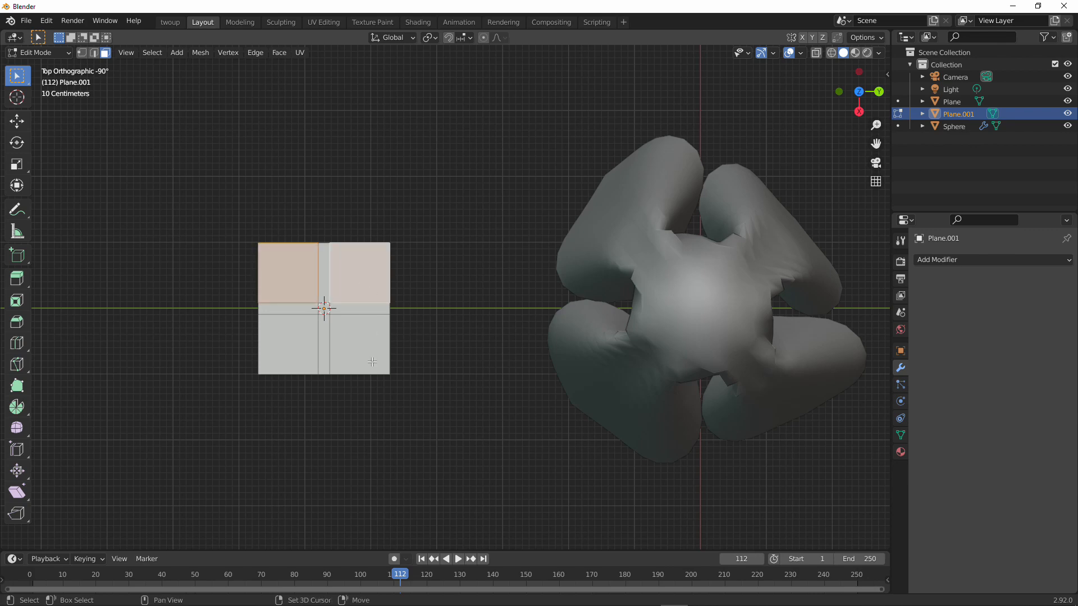
{"action": "left_click", "coordinate": [356, 342], "text": "shift"}
{"action": "left_click", "coordinate": [299, 370], "text": "shift"}
{"action": "key", "text": "x"}
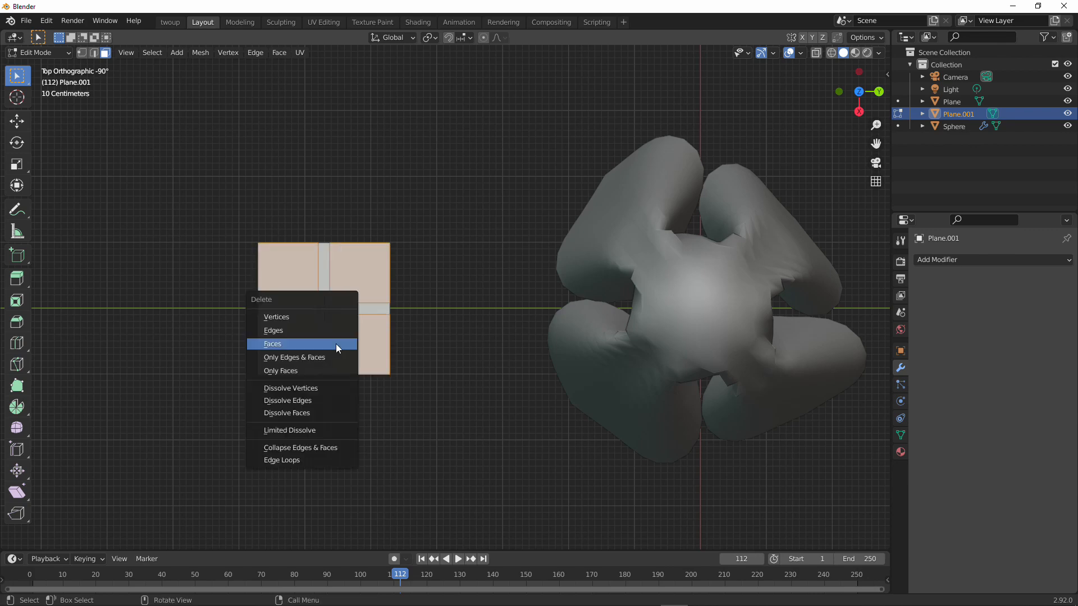
{"action": "left_click", "coordinate": [335, 343]}
{"action": "middle_click_drag", "start_coordinate": [336, 343], "coordinate": [495, 385]}
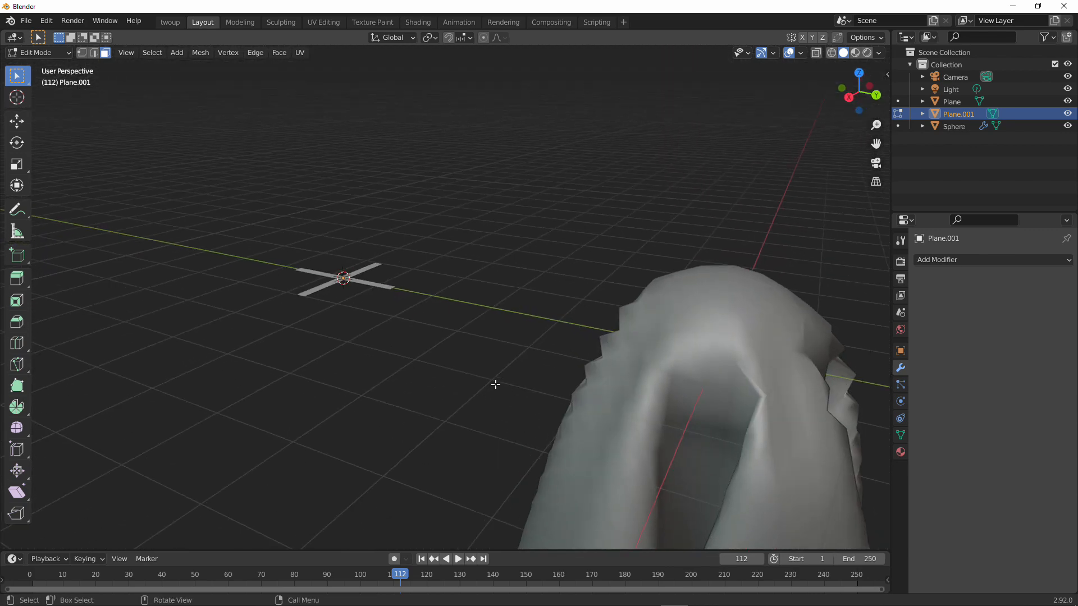
{"action": "middle_click_drag", "start_coordinate": [626, 343], "coordinate": [535, 382]}
{"action": "key", "text": "Tab"}
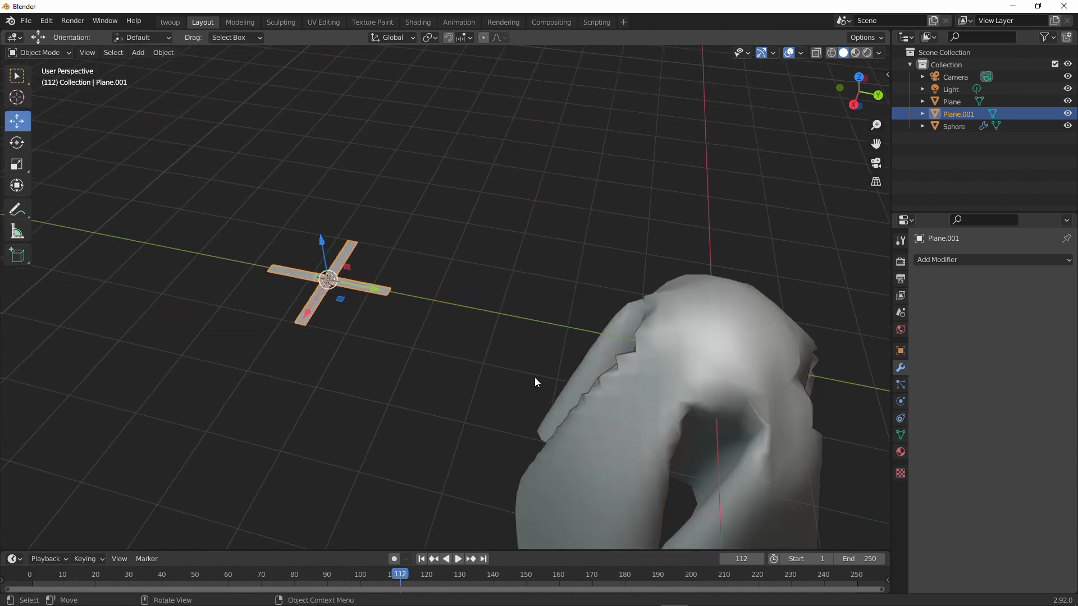
Step: Show the Tissue Tools in the sidebar and collapse the Curve Edit and Bsurfaces sections
{"action": "left_click", "coordinate": [26, 20]}
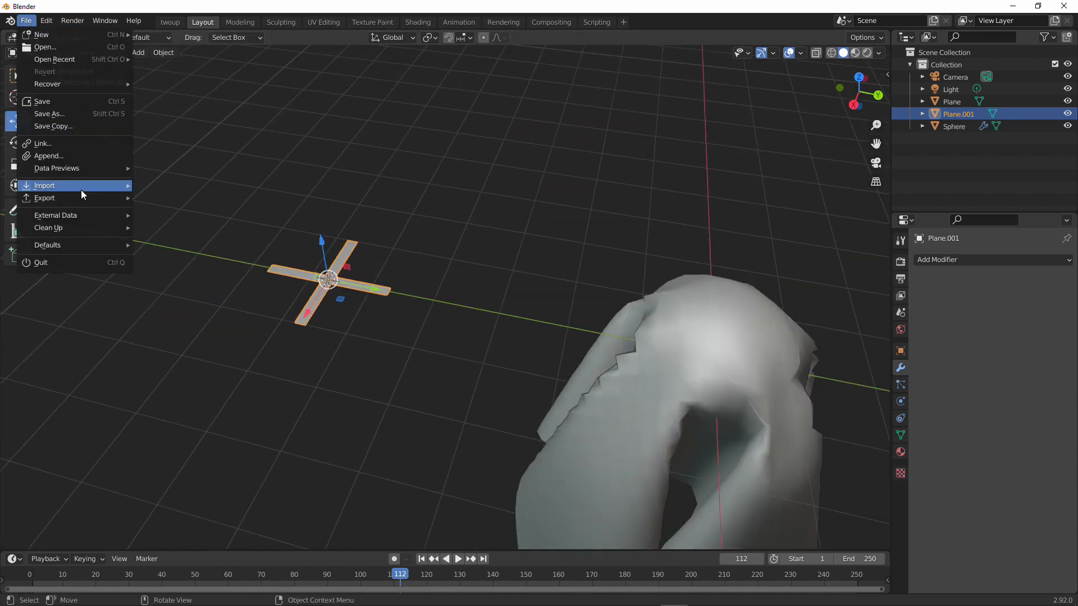
{"action": "left_click", "coordinate": [83, 198]}
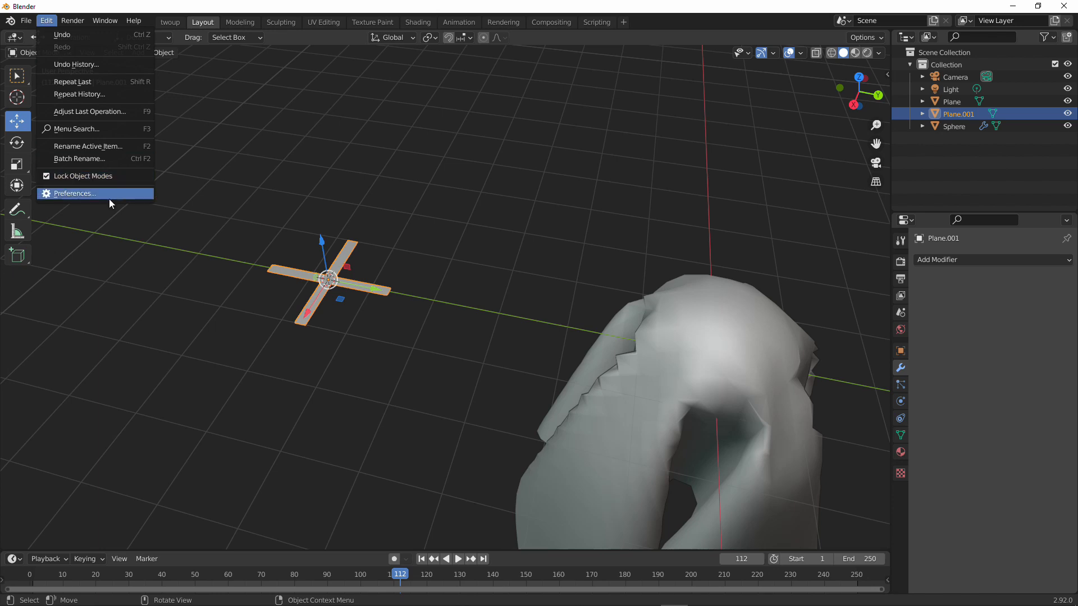
{"action": "key", "text": "n"}
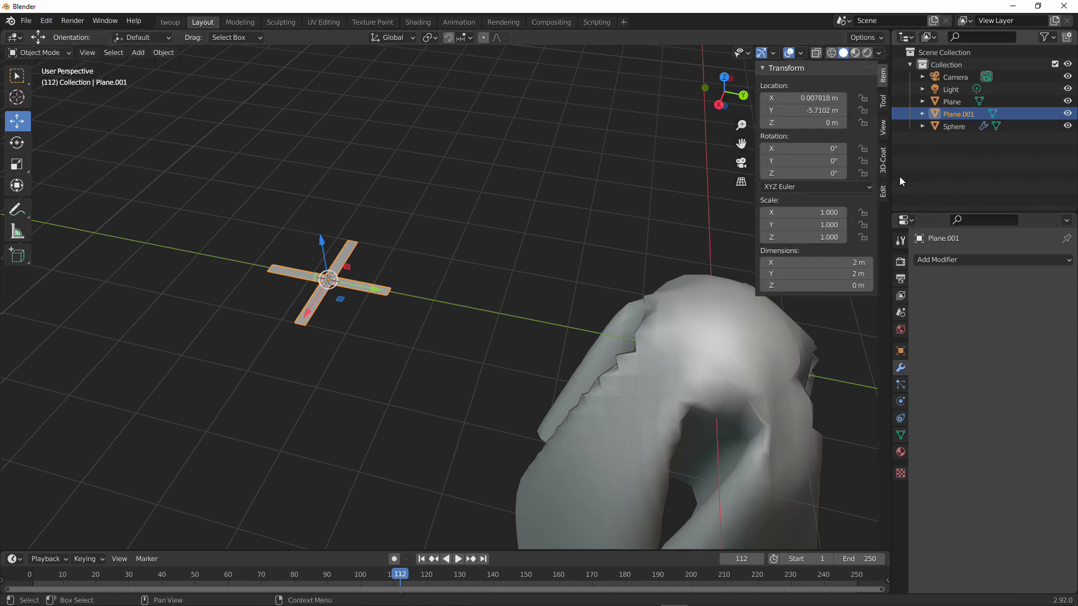
{"action": "left_click", "coordinate": [883, 192]}
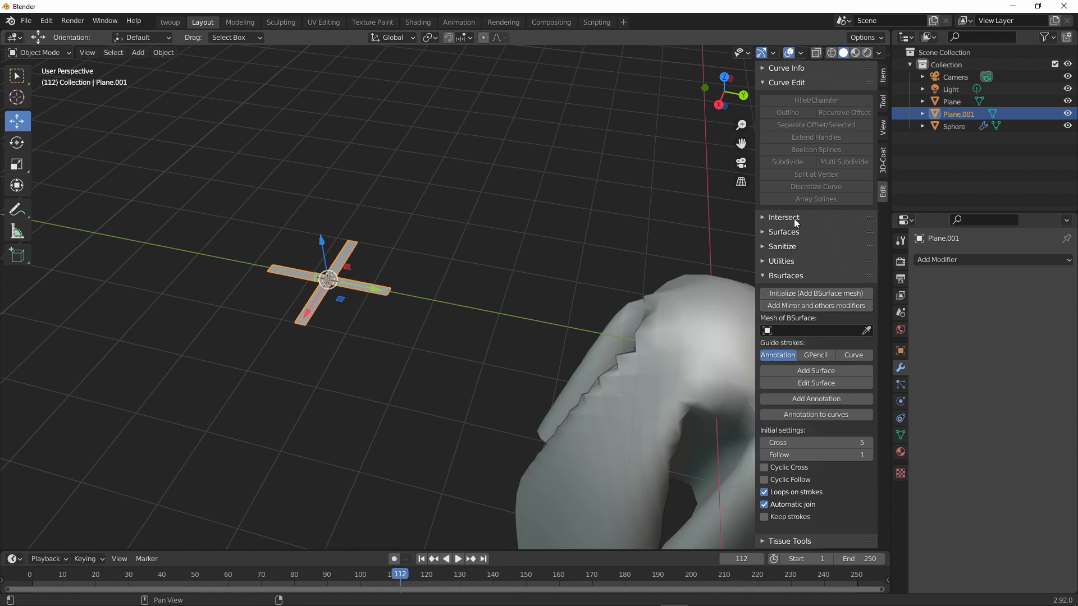
{"action": "left_click", "coordinate": [762, 84]}
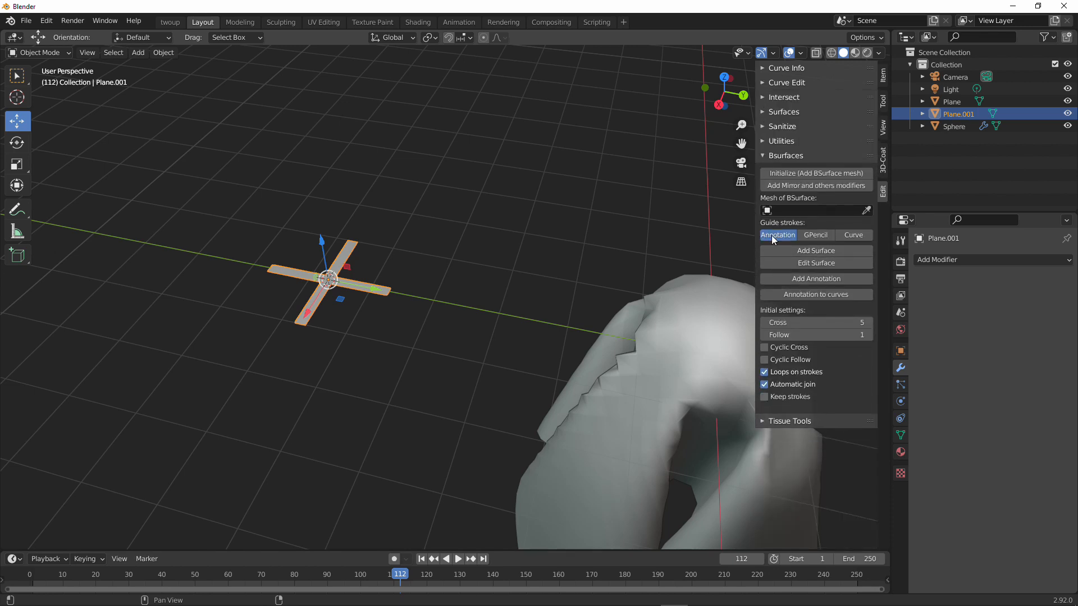
{"action": "left_click", "coordinate": [762, 156]}
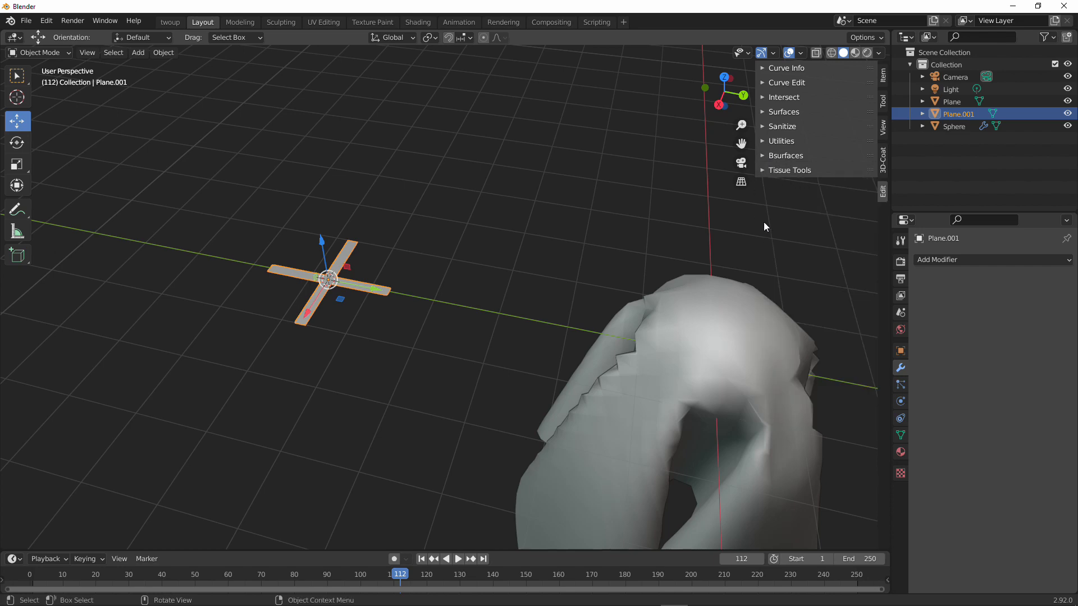
{"action": "left_click", "coordinate": [761, 171]}
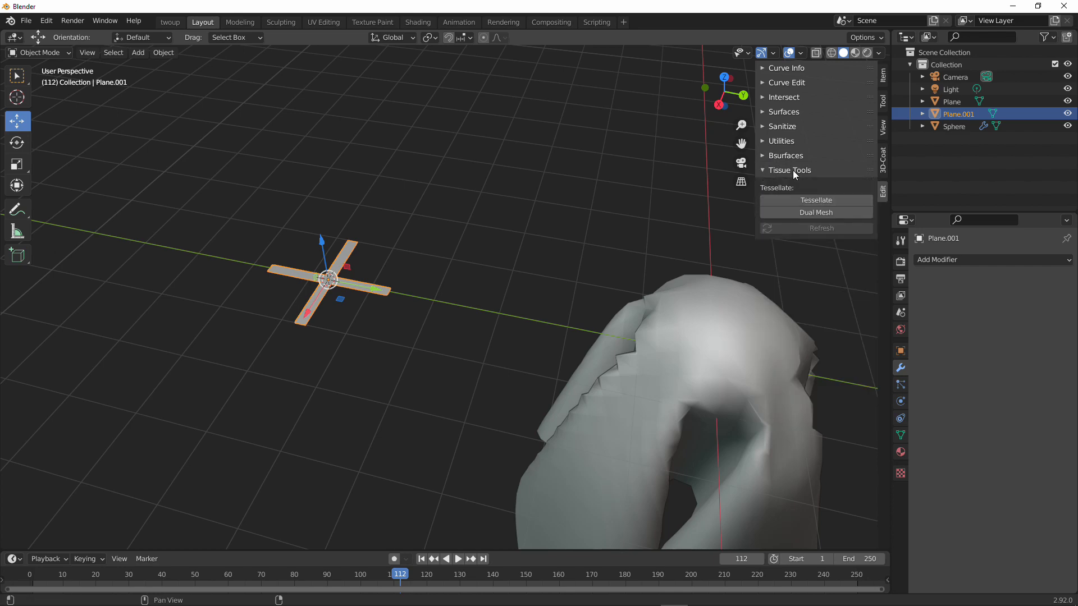
Step: Tessellate the draped cloth with the cross-shaped plane as the component, with Merge and Smooth Shading enabled
{"action": "middle_click_drag", "start_coordinate": [546, 349], "coordinate": [639, 343]}
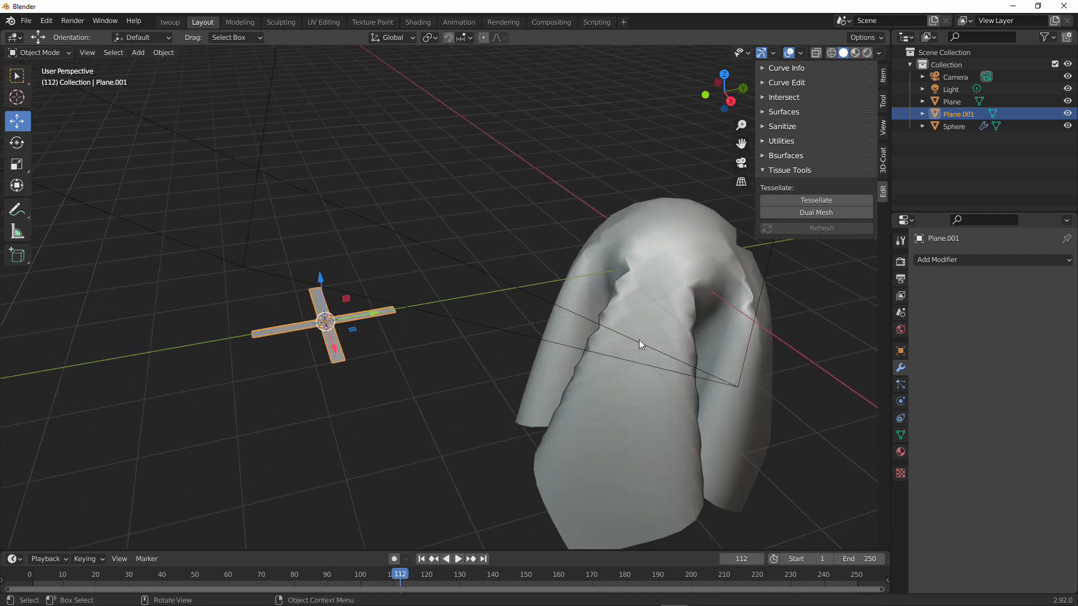
{"action": "left_click", "coordinate": [676, 251], "text": "shift"}
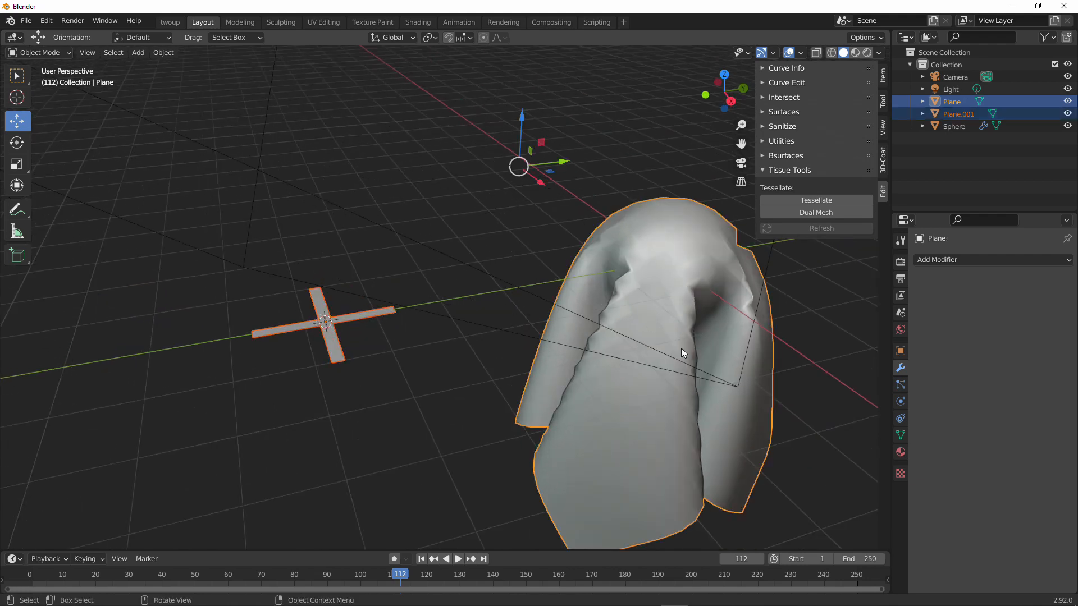
{"action": "left_click", "coordinate": [806, 200]}
{"action": "left_click", "coordinate": [718, 373]}
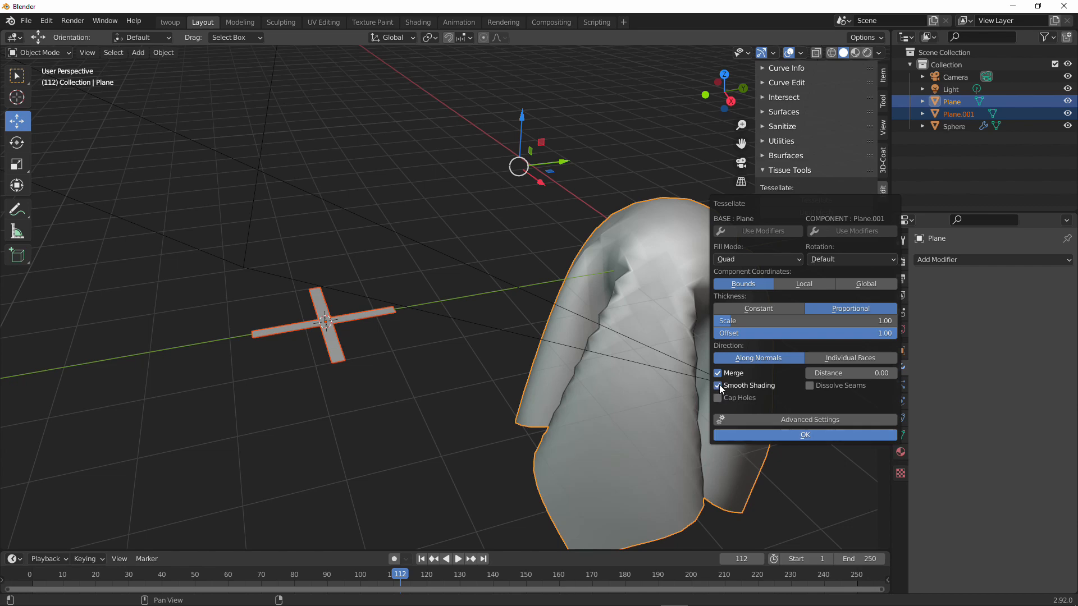
{"action": "left_click", "coordinate": [763, 435]}
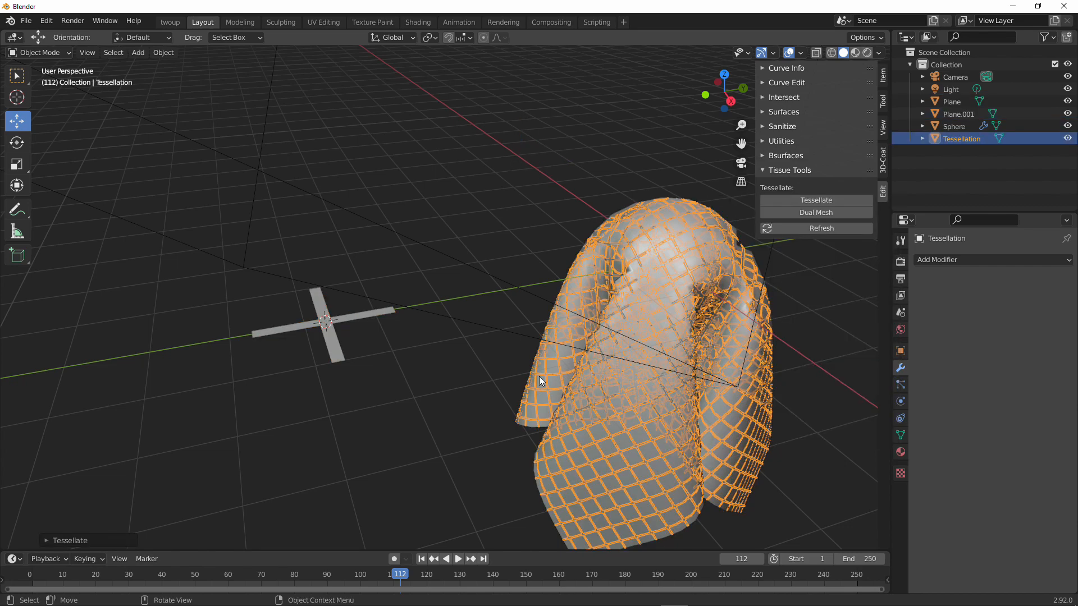
{"action": "middle_click_drag", "start_coordinate": [539, 381], "coordinate": [589, 359]}
{"action": "key", "text": "Tab"}
{"action": "scroll", "coordinate": [591, 332], "scroll_direction": "up", "scroll_amount": 4}
{"action": "key", "text": "Tab"}
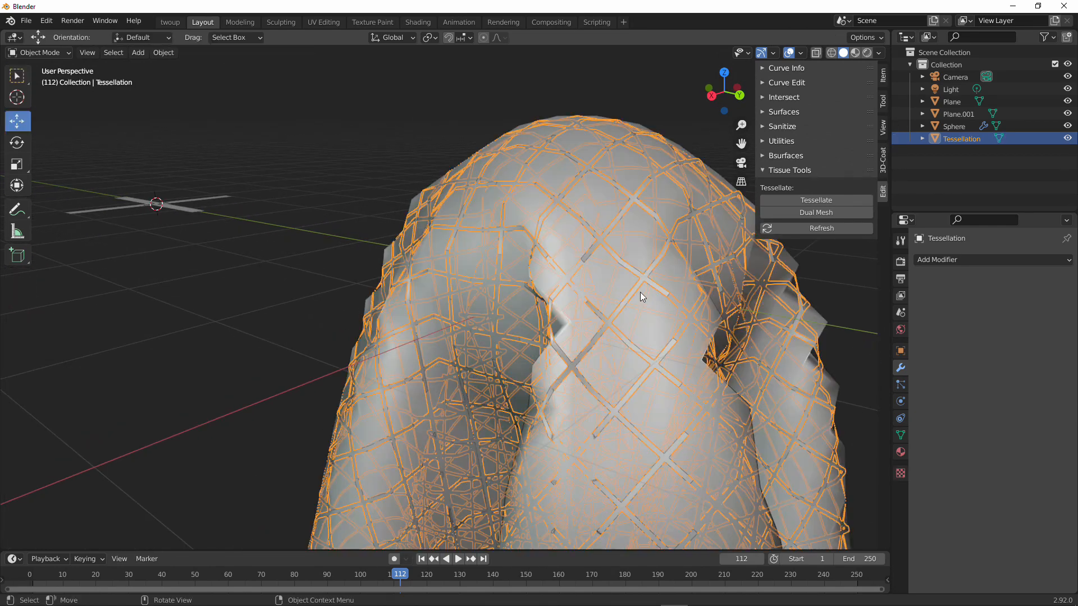
Step: Add a Solidify modifier to the tessellation mesh and set its thickness to -0.05 m
{"action": "left_click", "coordinate": [644, 294]}
{"action": "middle_click_drag", "start_coordinate": [645, 295], "coordinate": [554, 312]}
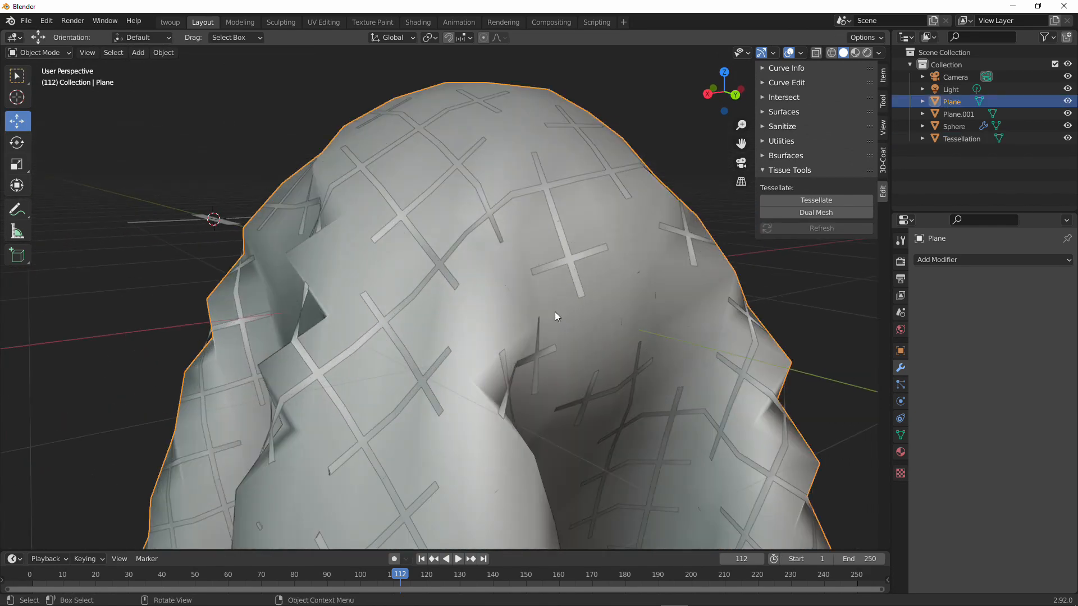
{"action": "left_click", "coordinate": [437, 272]}
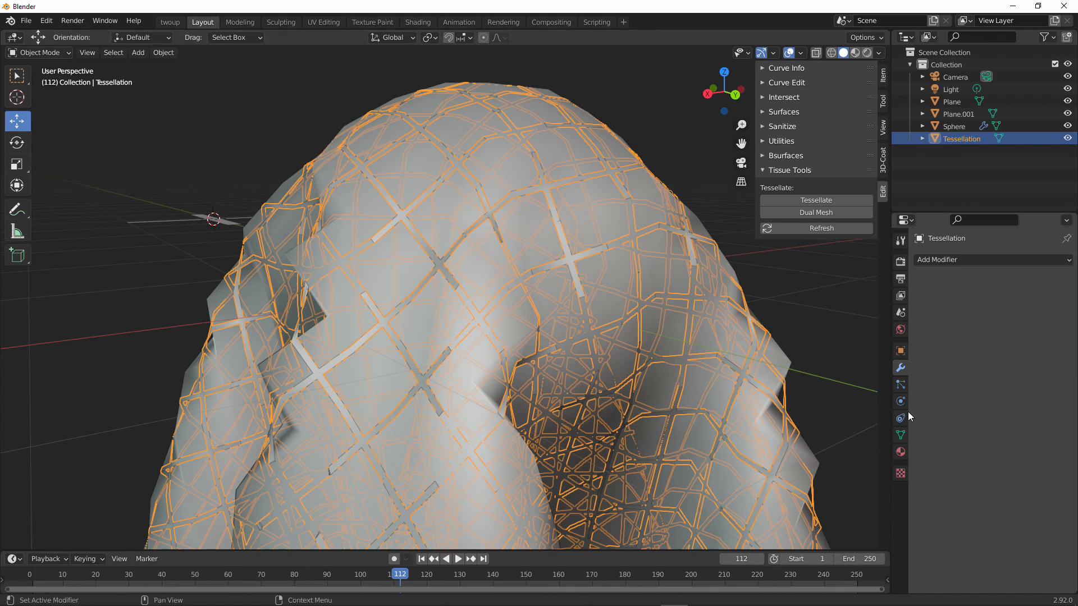
{"action": "left_click", "coordinate": [961, 260]}
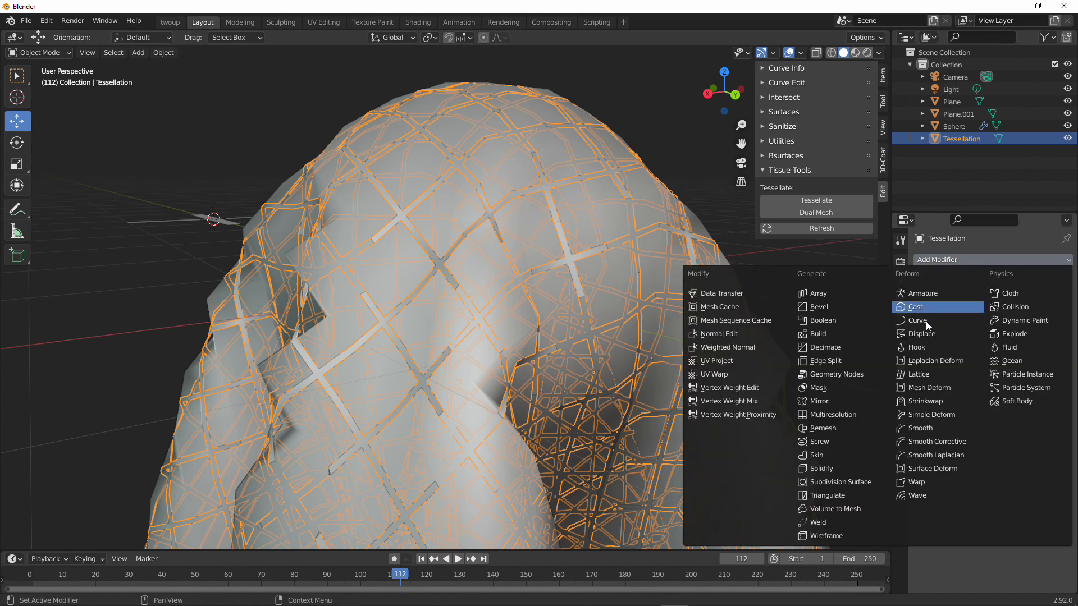
{"action": "left_click", "coordinate": [849, 473]}
{"action": "scroll", "coordinate": [789, 399], "scroll_direction": "down", "scroll_amount": 3}
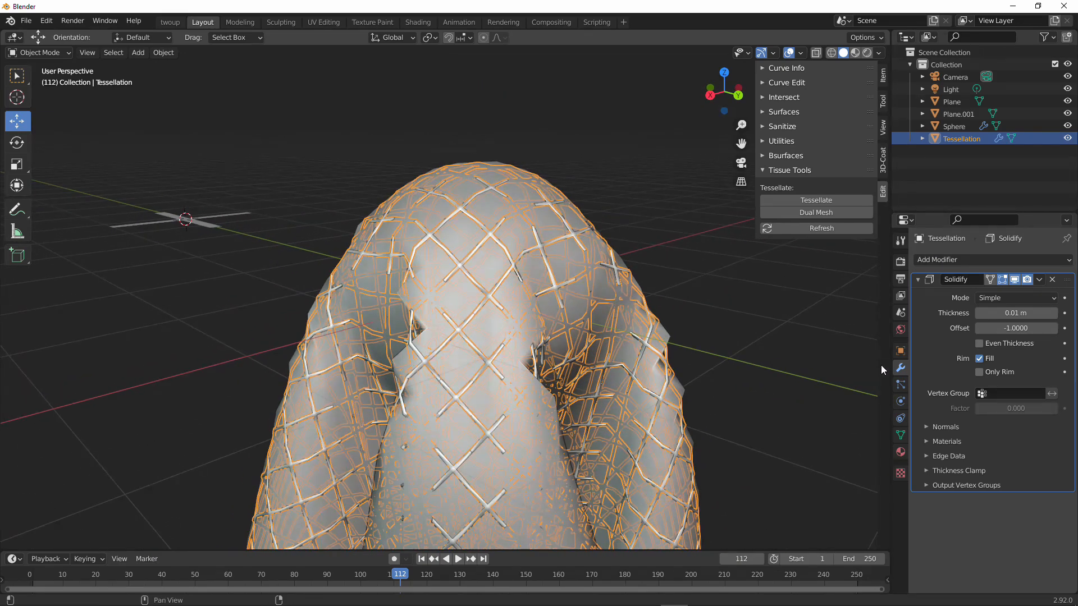
{"action": "mouse_move", "coordinate": [1004, 316]}
{"action": "left_mouse_down"}
{"action": "mouse_move", "coordinate": [979, 316]}
{"action": "mouse_move", "coordinate": [991, 313]}
{"action": "left_mouse_up"}
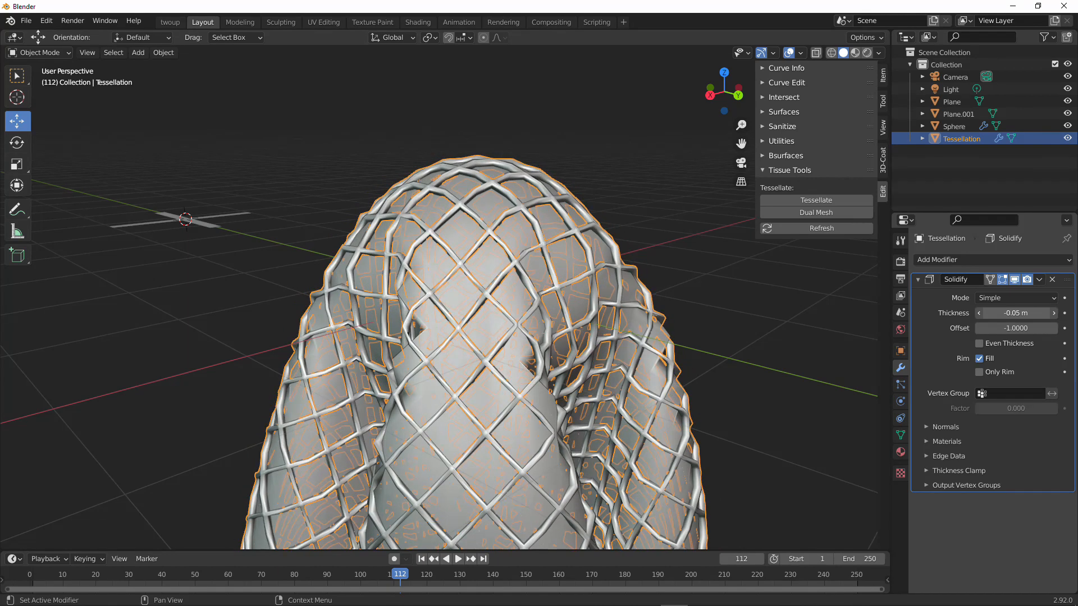
Step: Add a Subdivision Surface modifier to the tessellation and check the rounded net up close
{"action": "left_click", "coordinate": [969, 261]}
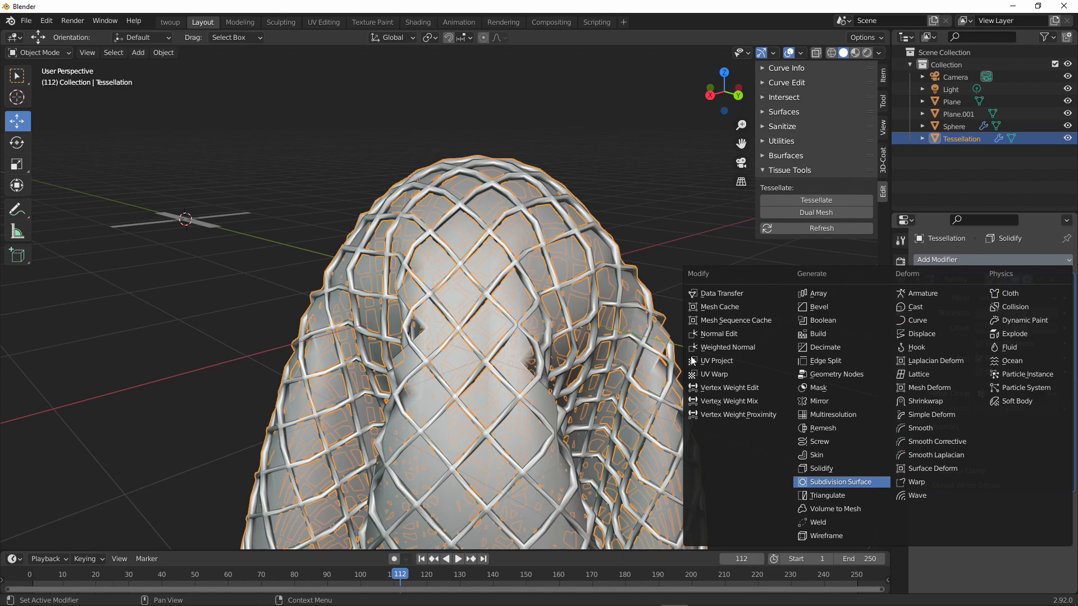
{"action": "scroll", "coordinate": [619, 327], "scroll_direction": "up", "scroll_amount": 3}
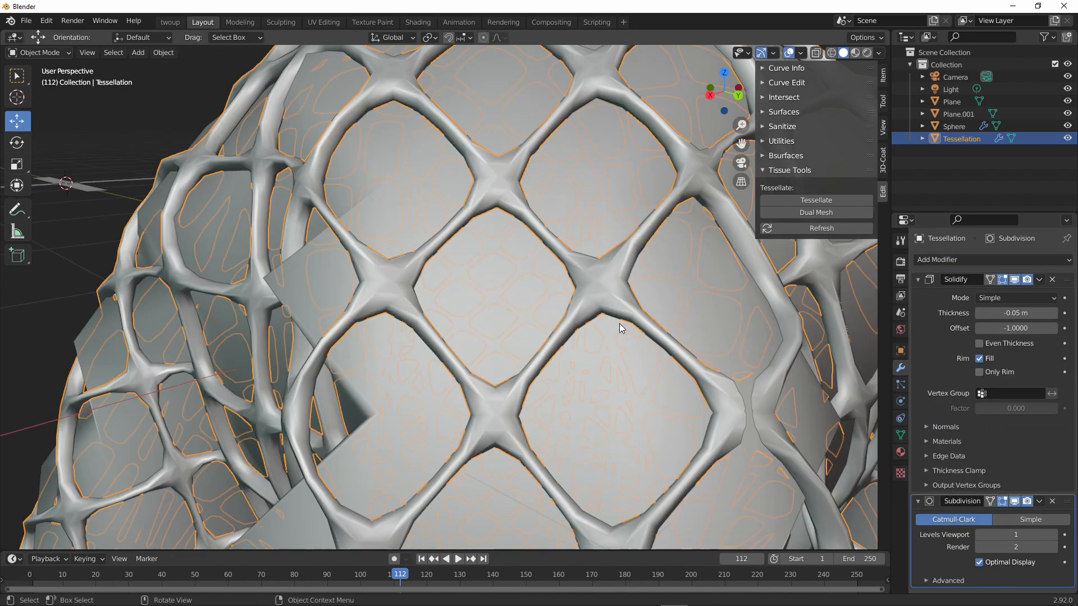
{"action": "scroll", "coordinate": [598, 325], "scroll_direction": "down", "scroll_amount": 5}
{"action": "middle_click_drag", "start_coordinate": [598, 324], "coordinate": [584, 320]}
{"action": "scroll", "coordinate": [578, 318], "scroll_direction": "up", "scroll_amount": 2}
{"action": "scroll", "coordinate": [579, 318], "scroll_direction": "down", "scroll_amount": 5}
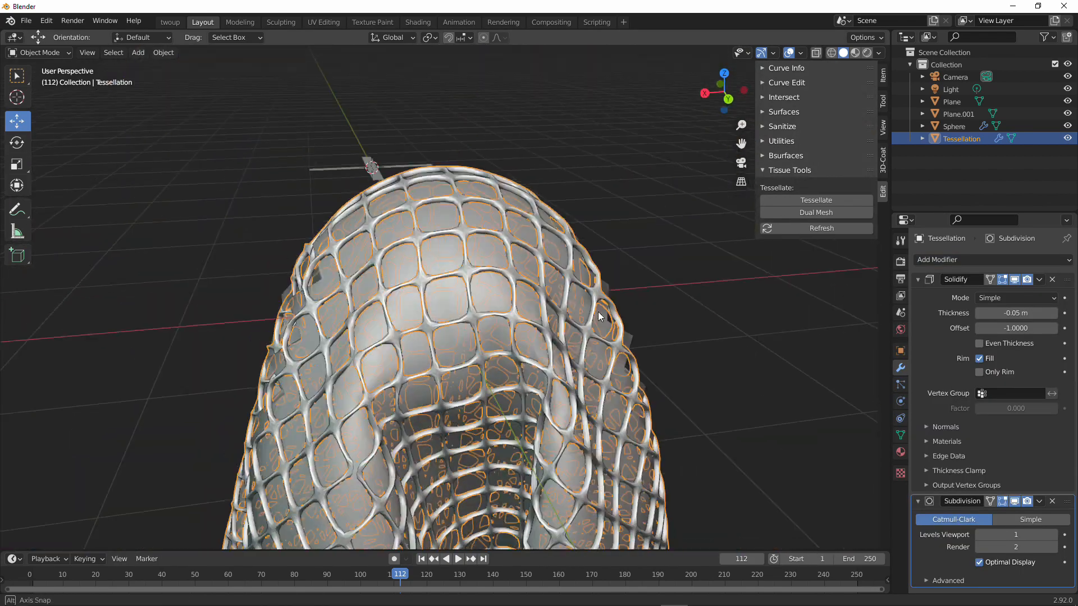
Step: Switch the viewport to Rendered shading and view the net over the metallic cloth from another side
{"action": "key", "text": "z"}
{"action": "left_click", "coordinate": [617, 240]}
{"action": "middle_click_drag", "start_coordinate": [610, 304], "coordinate": [654, 309]}
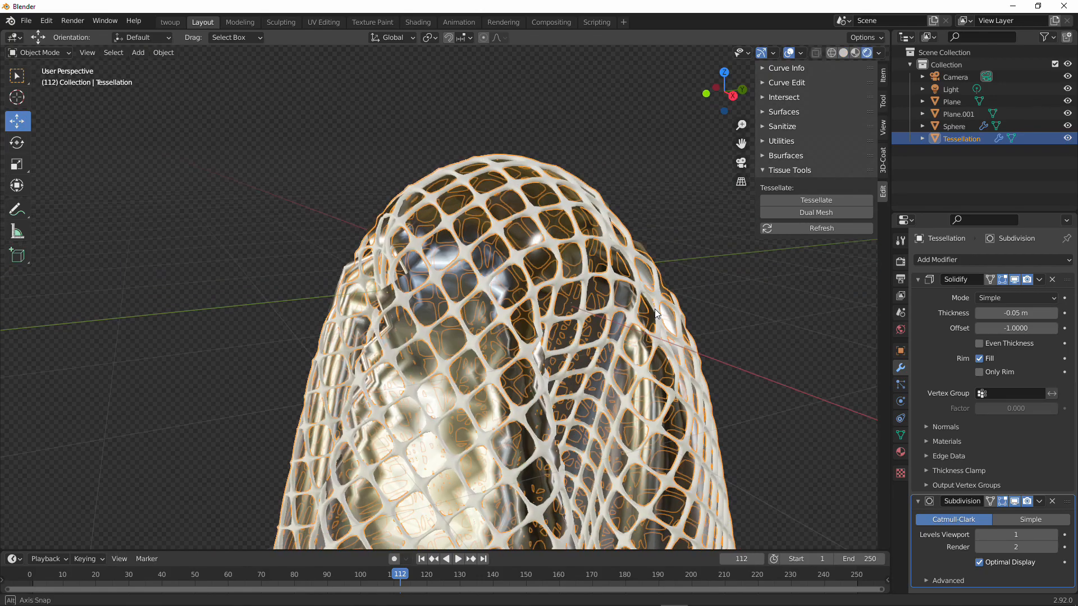
Step: Assign the existing Material.002 to the tessellated net
{"action": "left_click", "coordinate": [580, 280]}
{"action": "middle_click_drag", "start_coordinate": [579, 277], "coordinate": [534, 272]}
{"action": "left_click", "coordinate": [593, 274]}
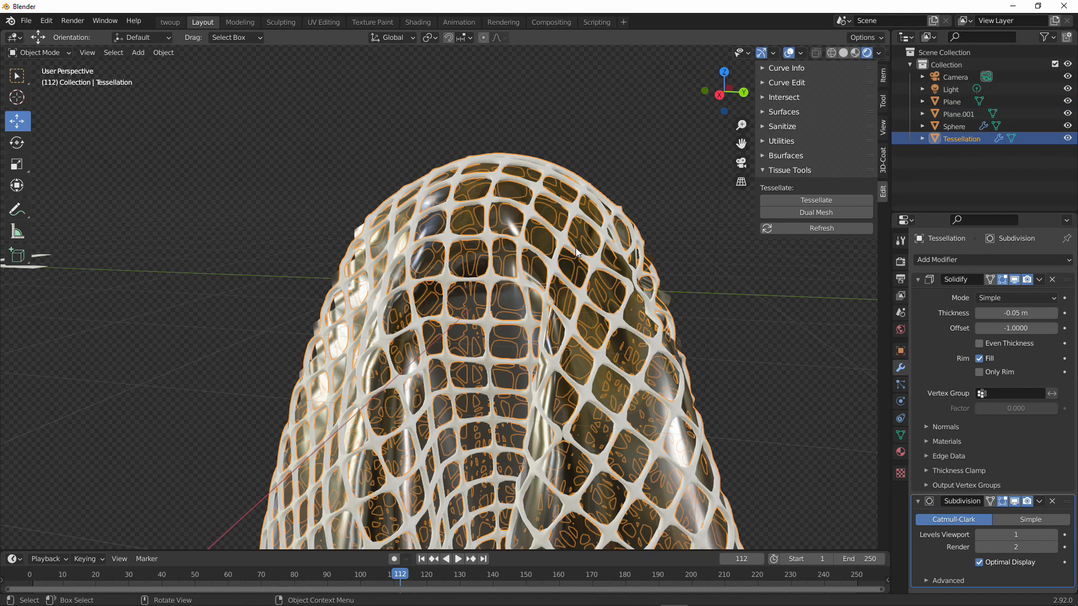
{"action": "left_click", "coordinate": [575, 247]}
{"action": "left_click", "coordinate": [564, 241]}
{"action": "middle_click_drag", "start_coordinate": [564, 241], "coordinate": [779, 334]}
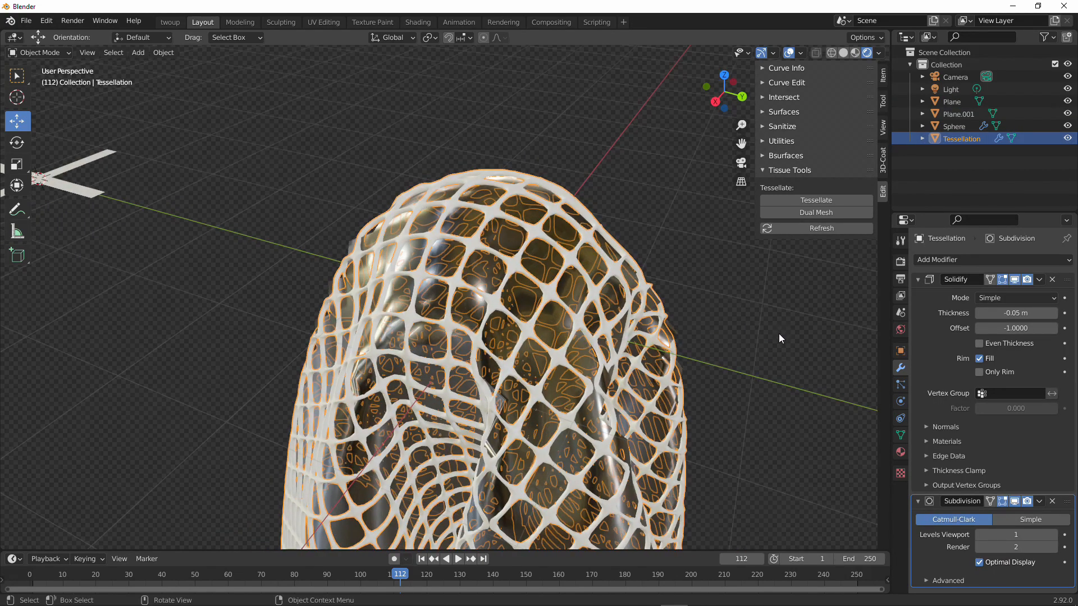
{"action": "left_click", "coordinate": [900, 453]}
{"action": "left_click", "coordinate": [920, 312]}
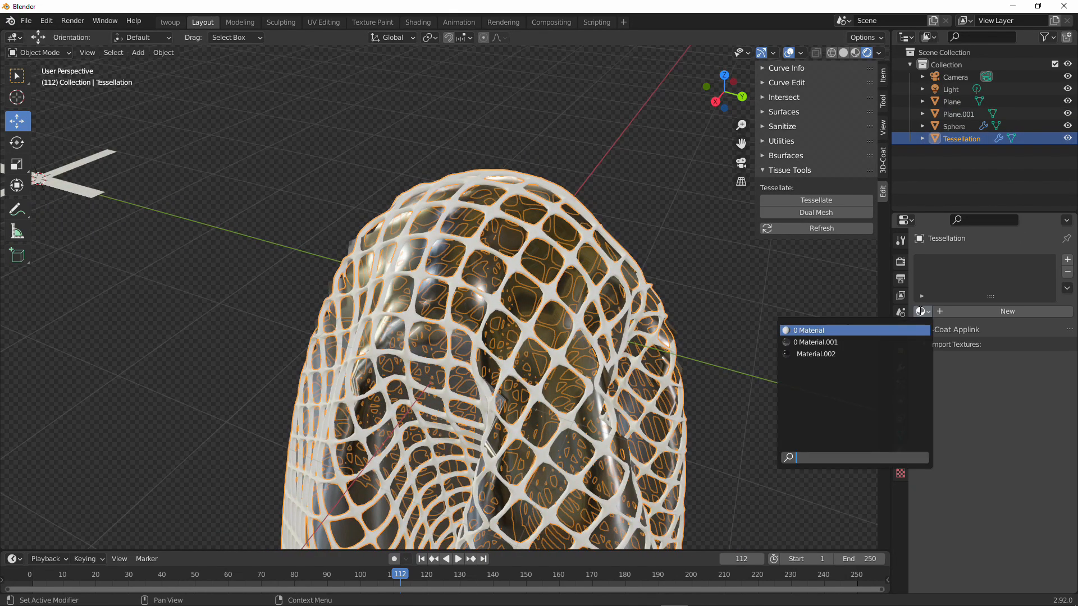
{"action": "left_click", "coordinate": [881, 354]}
Step: Select the draped cloth plane and move it into a new collection named Collection 2
{"action": "middle_click_drag", "start_coordinate": [881, 355], "coordinate": [606, 308]}
{"action": "left_click", "coordinate": [594, 275]}
{"action": "scroll", "coordinate": [616, 293], "scroll_direction": "down", "scroll_amount": 3}
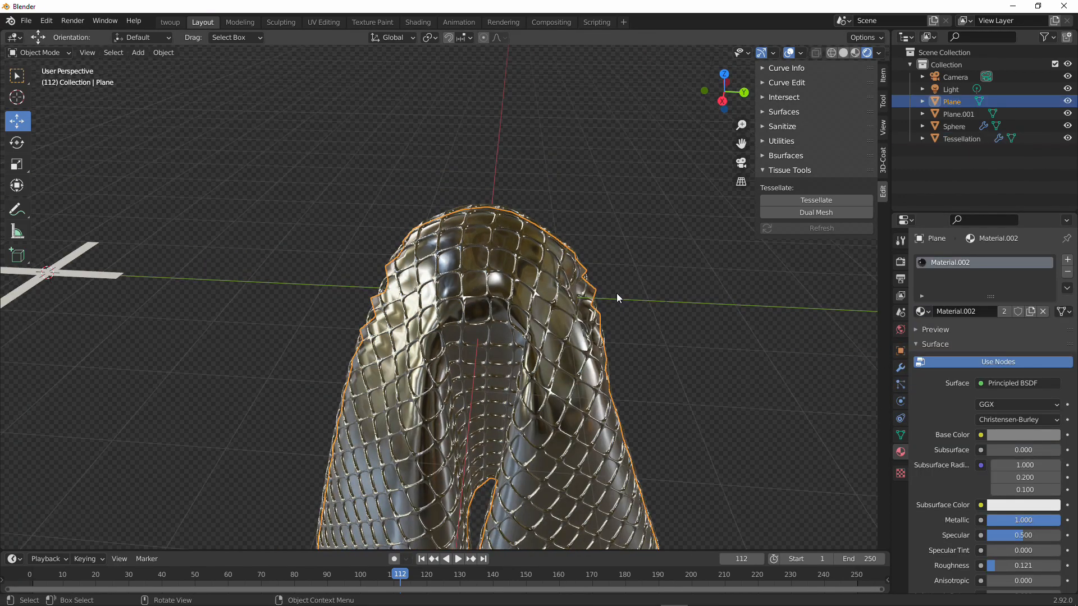
{"action": "key", "text": "KP_3"}
{"action": "scroll", "coordinate": [582, 335], "scroll_direction": "down", "scroll_amount": 3}
{"action": "scroll", "coordinate": [582, 336], "scroll_direction": "down", "scroll_amount": 1}
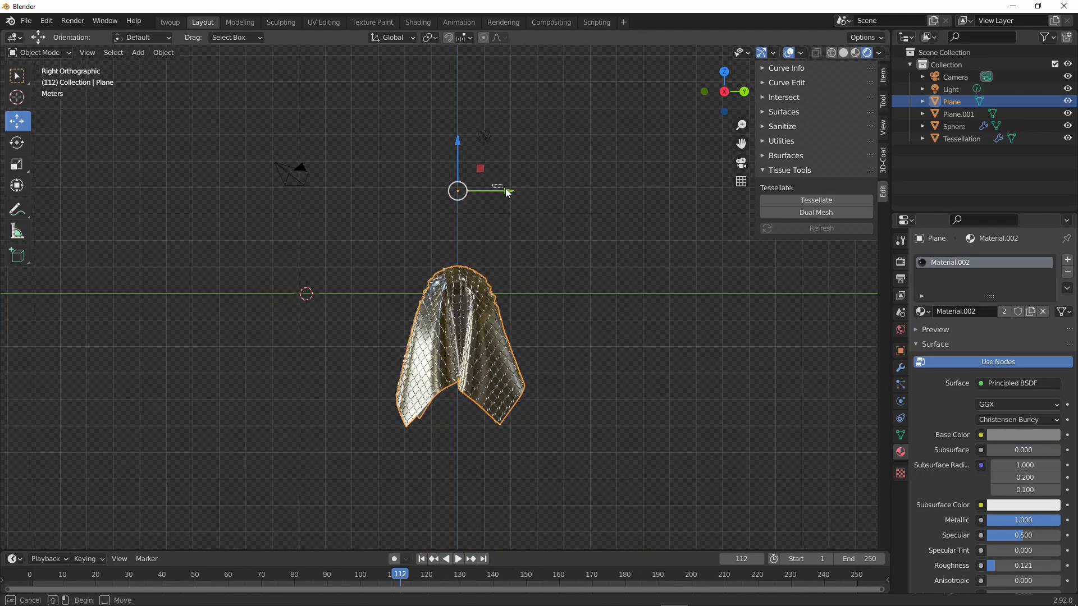
{"action": "left_click", "coordinate": [487, 211]}
{"action": "left_click", "coordinate": [474, 289]}
{"action": "scroll", "coordinate": [476, 291], "scroll_direction": "up", "scroll_amount": 3}
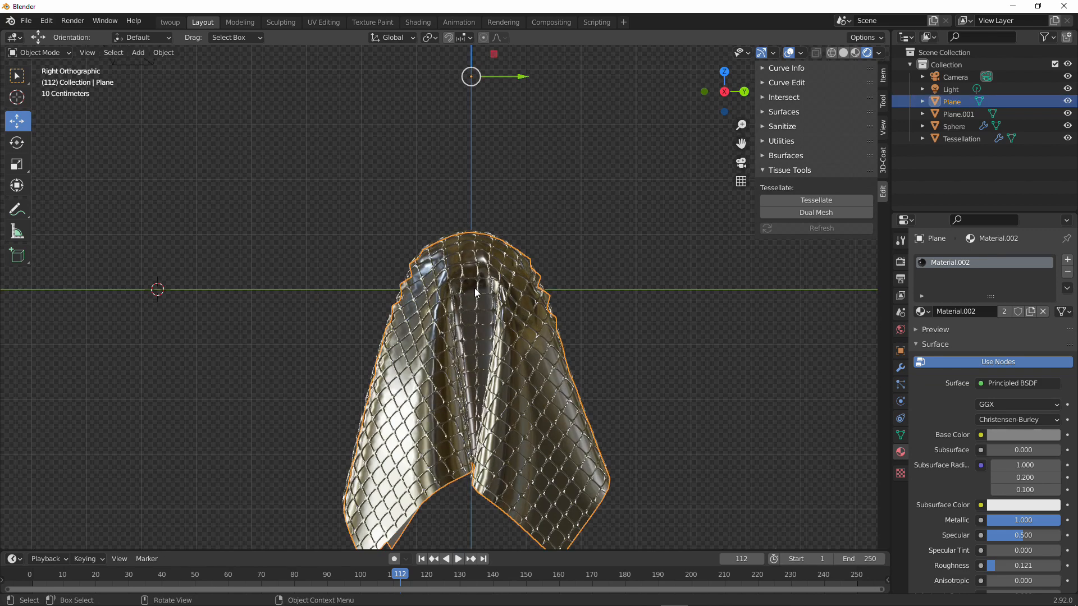
{"action": "left_click", "coordinate": [475, 288], "text": "alt"}
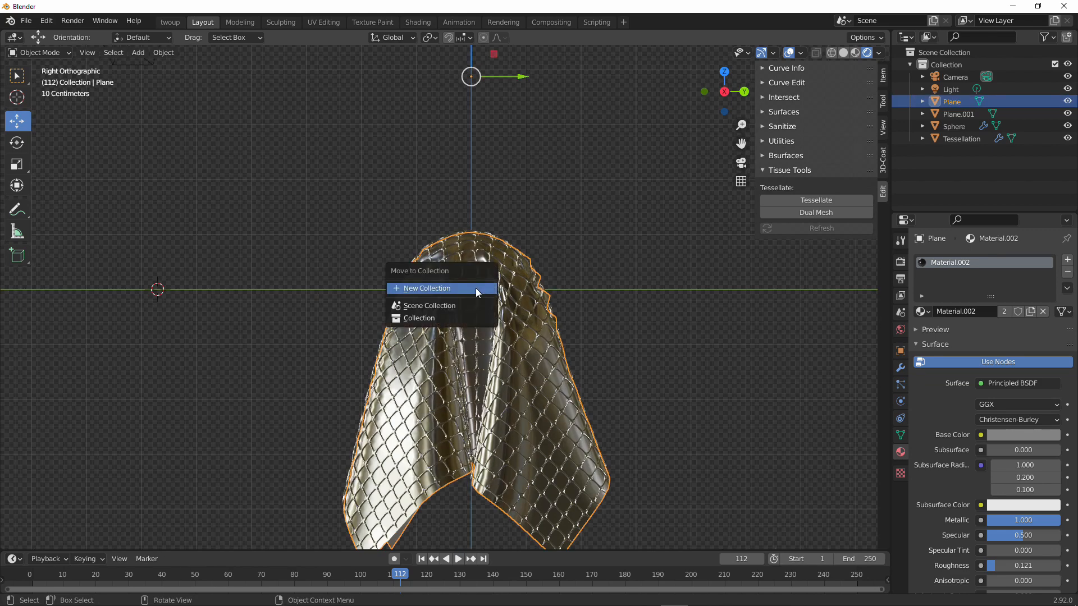
{"action": "key", "text": "m"}
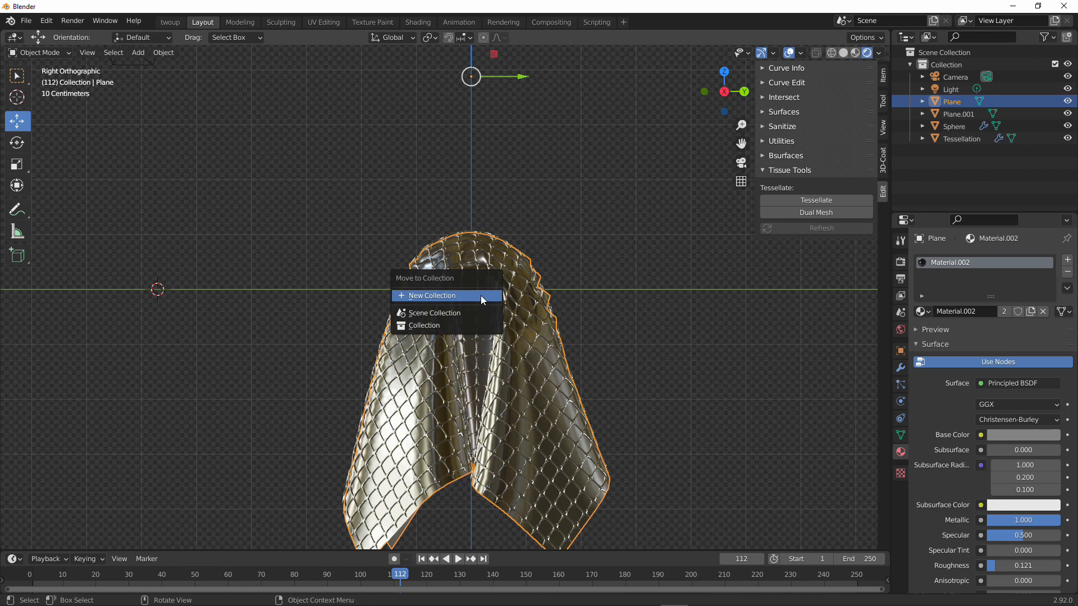
{"action": "left_click", "coordinate": [481, 296]}
{"action": "left_click", "coordinate": [487, 332]}
{"action": "middle_click_drag", "start_coordinate": [487, 333], "coordinate": [538, 325]}
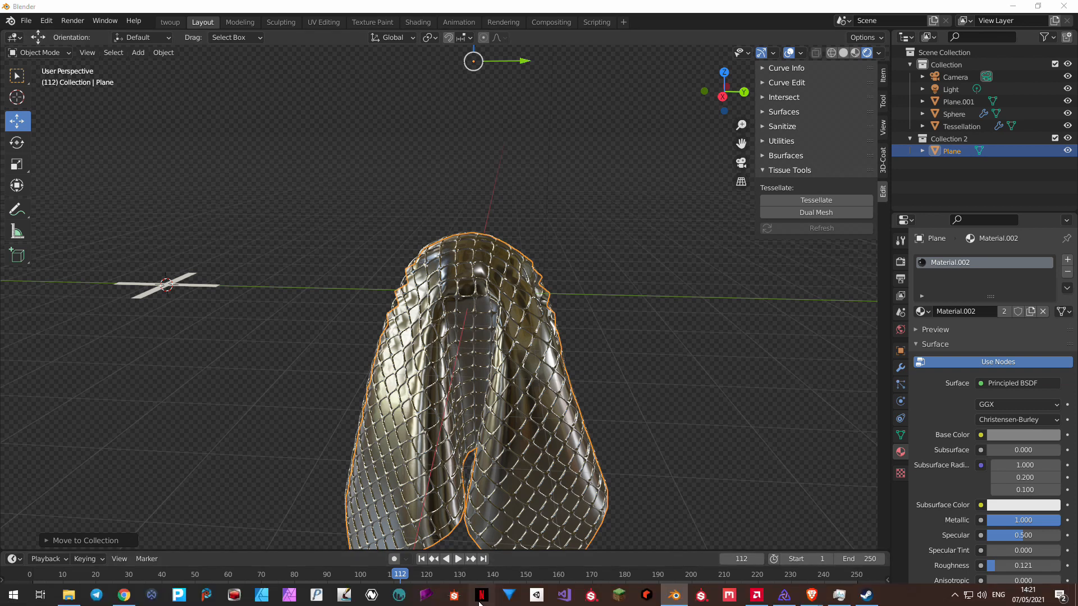
{"action": "right_click", "coordinate": [481, 595]}
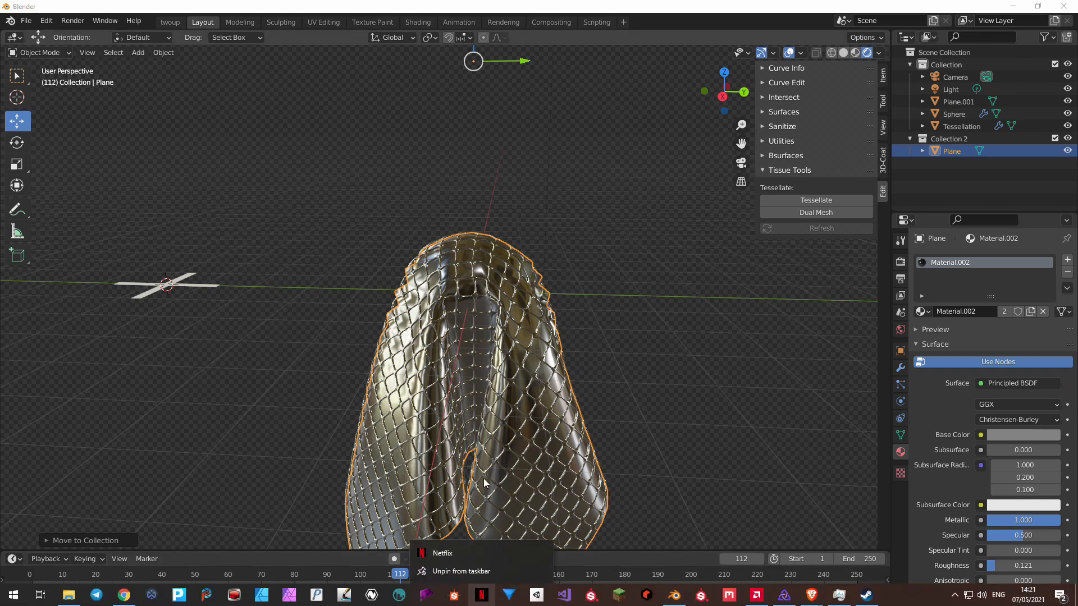
{"action": "left_click", "coordinate": [636, 354]}
{"action": "middle_click_drag", "start_coordinate": [615, 388], "coordinate": [528, 412]}
{"action": "left_click", "coordinate": [499, 393]}
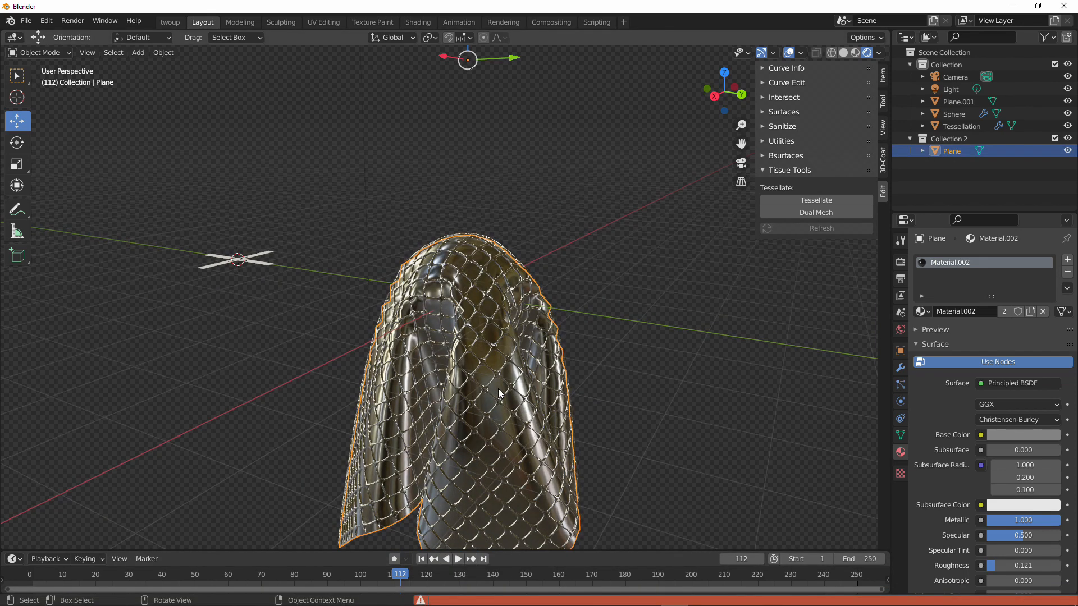
{"action": "key", "text": "m"}
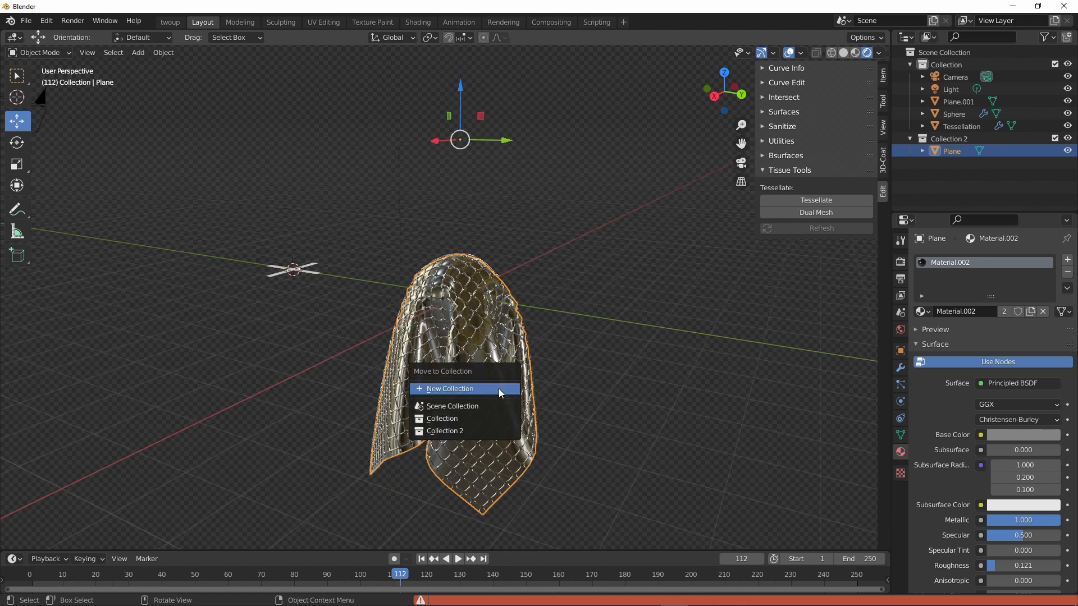
{"action": "left_click", "coordinate": [496, 419]}
{"action": "key", "text": "m"}
{"action": "left_click", "coordinate": [494, 421]}
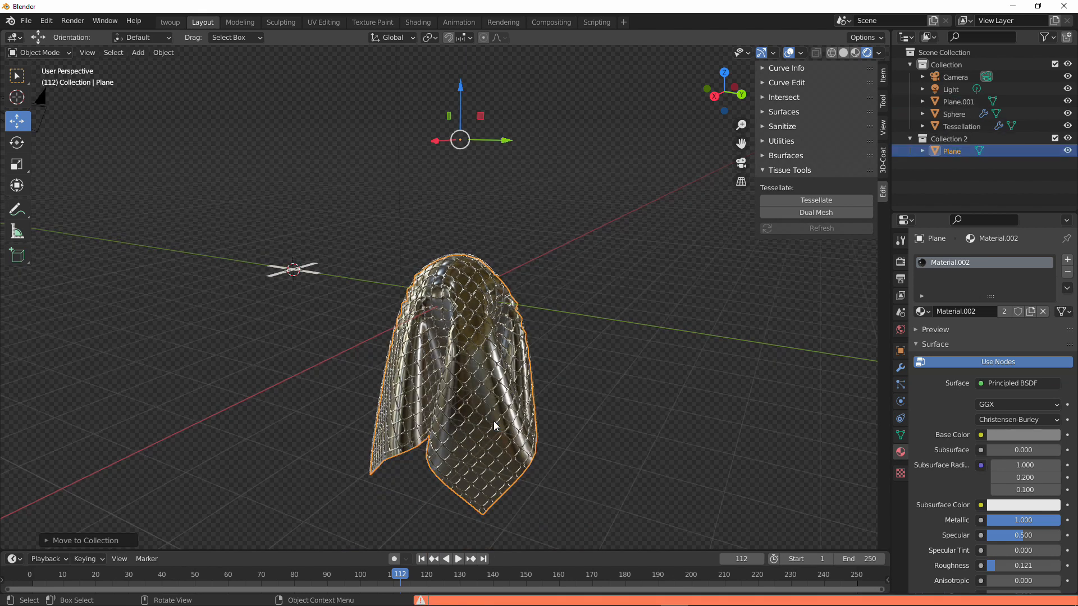
Step: Hide Collection 2 with the cloth plane and inspect the metallic net over the sphere from several sides
{"action": "key", "text": "1"}
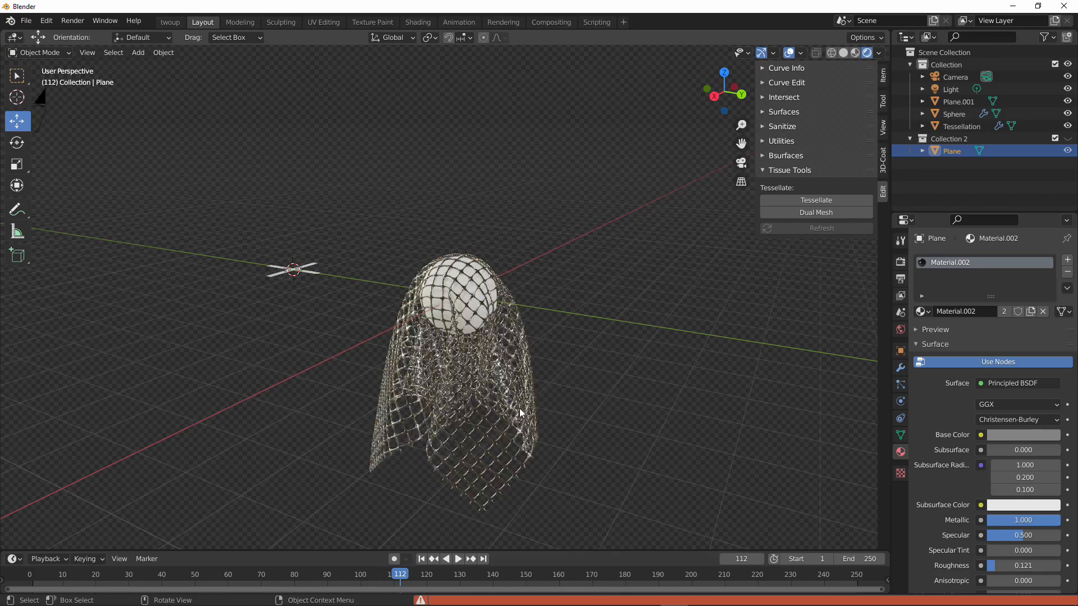
{"action": "scroll", "coordinate": [520, 409], "scroll_direction": "up", "scroll_amount": 4}
{"action": "key", "text": "a"}
{"action": "key", "text": "alt+a"}
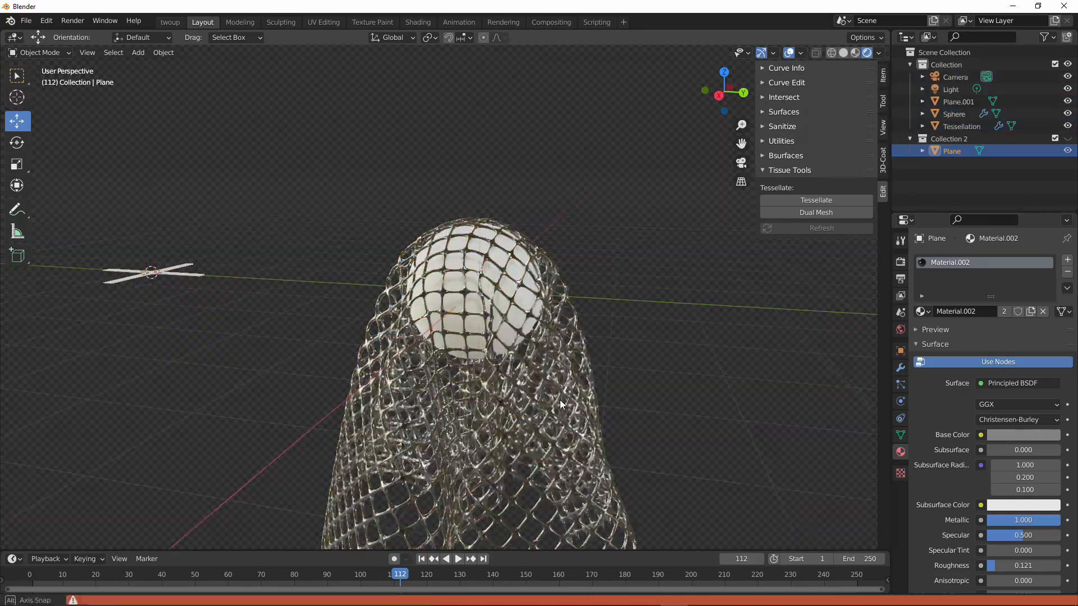
{"action": "middle_click_drag", "start_coordinate": [546, 404], "coordinate": [564, 344]}
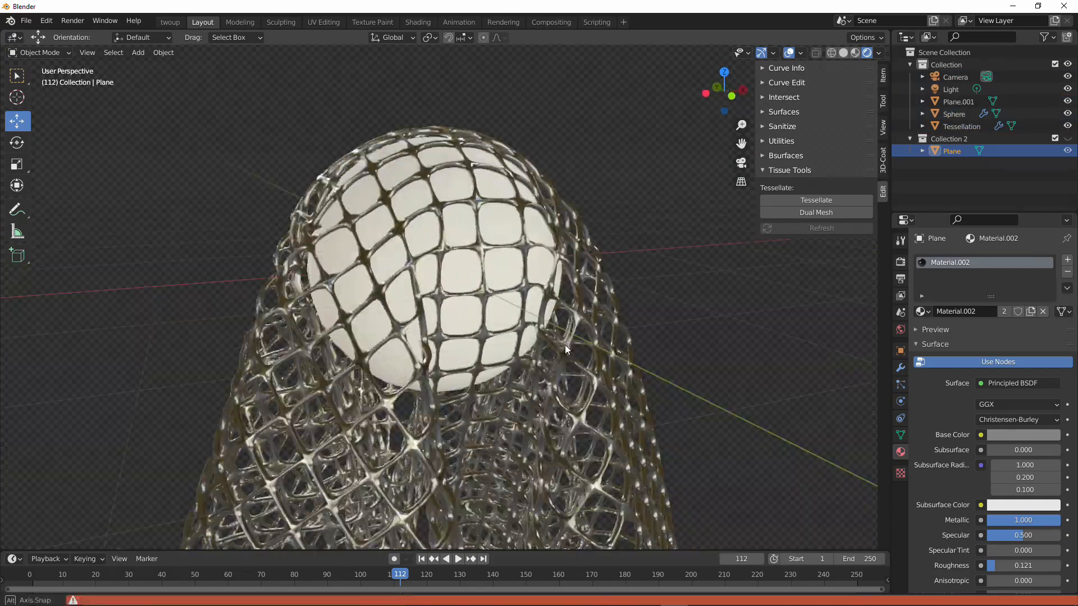
{"action": "scroll", "coordinate": [463, 349], "scroll_direction": "down", "scroll_amount": 3}
{"action": "middle_click_drag", "start_coordinate": [463, 349], "coordinate": [514, 353]}
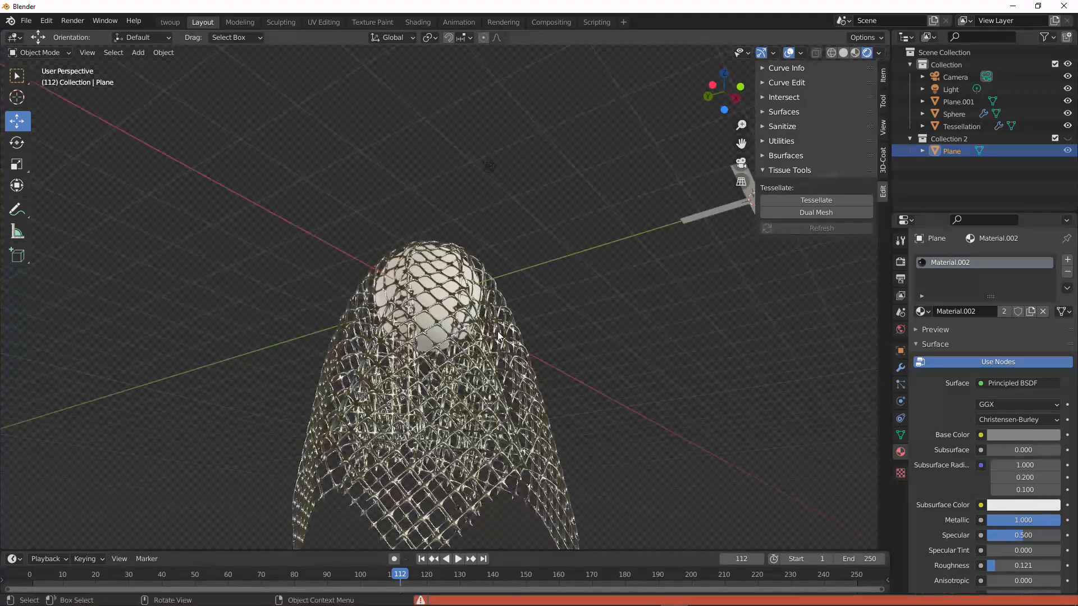
{"action": "scroll", "coordinate": [513, 352], "scroll_direction": "up", "scroll_amount": 4}
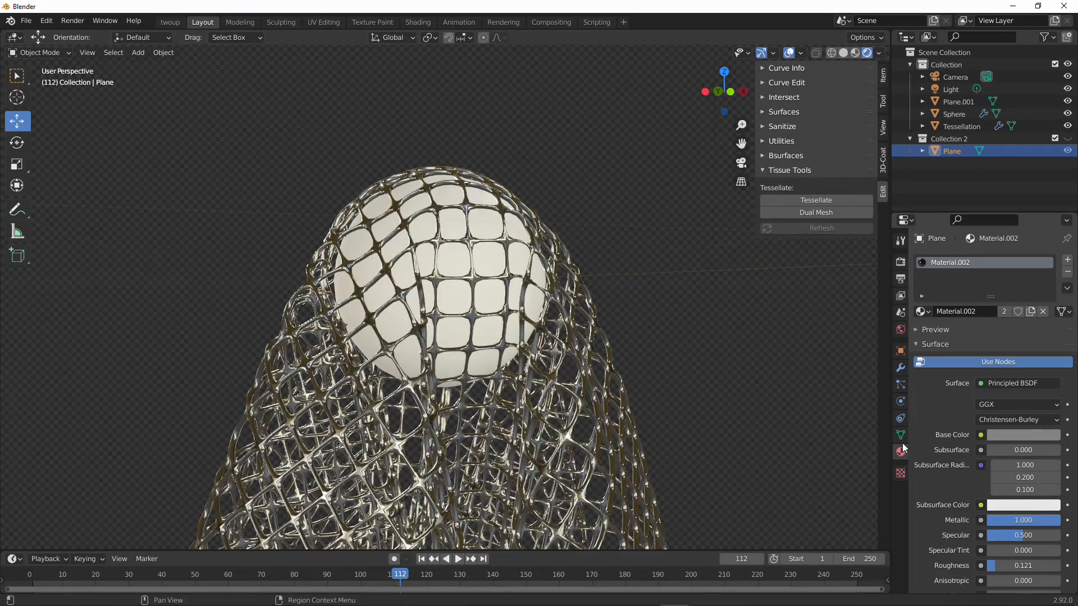
Step: Change the base color of Material.002 to an orange-brown and set its Metallic value to 0
{"action": "left_click", "coordinate": [1015, 434]}
{"action": "left_click_drag", "start_coordinate": [996, 303], "coordinate": [978, 335]}
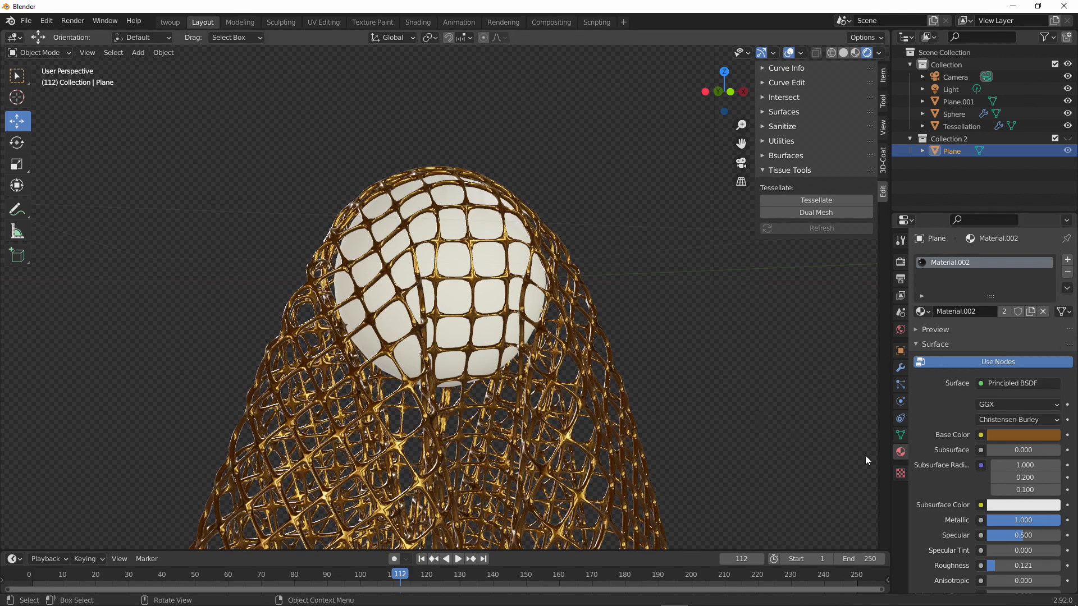
{"action": "left_click_drag", "start_coordinate": [1022, 522], "coordinate": [954, 522]}
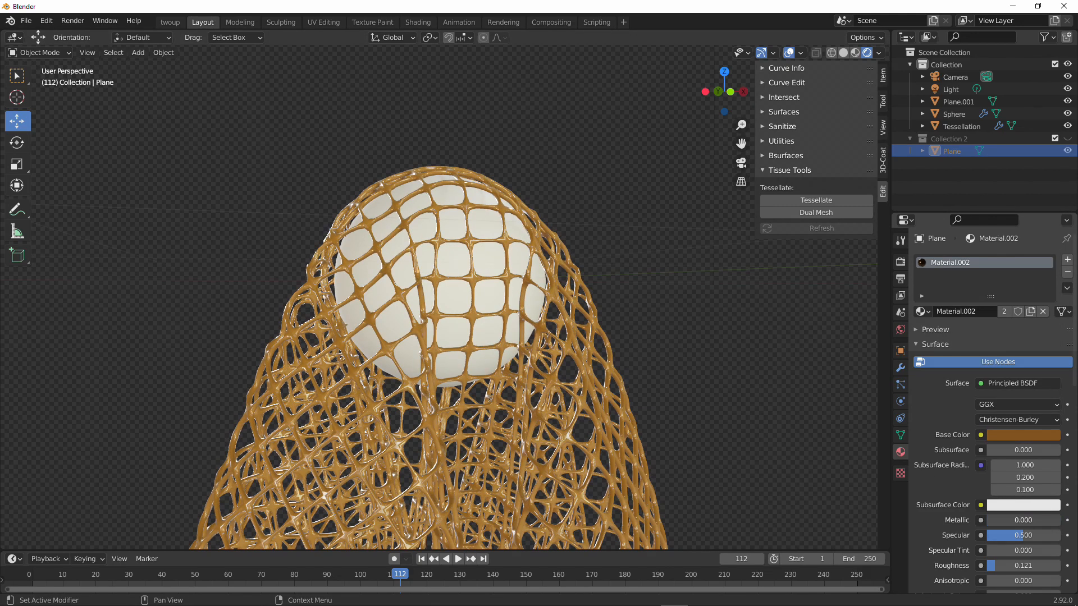
Step: Raise the roughness of Material.002 to give the net a matte finish
{"action": "middle_click_drag", "start_coordinate": [634, 393], "coordinate": [721, 442]}
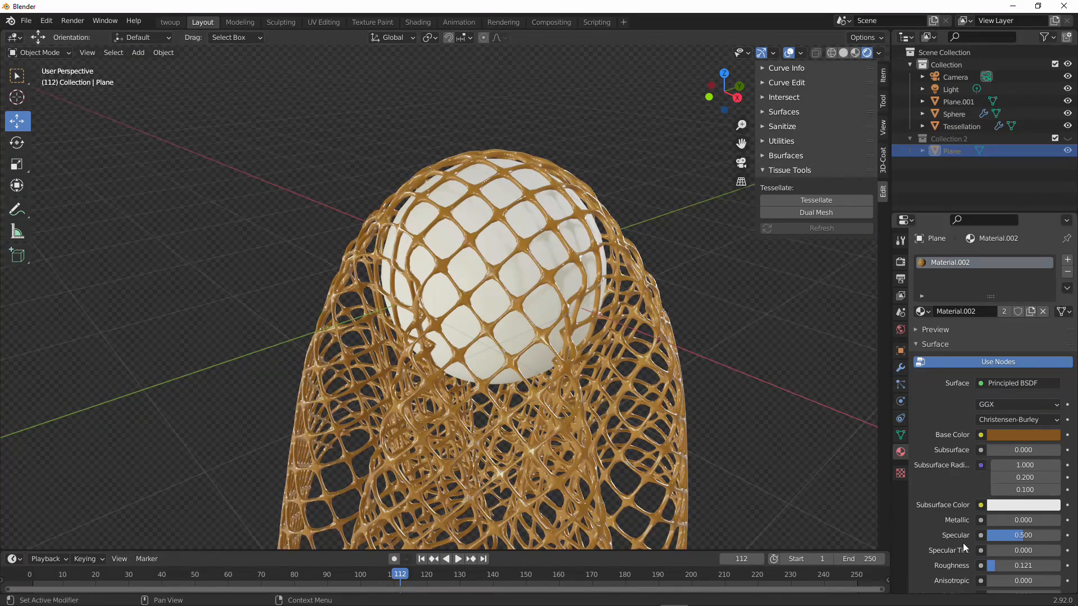
{"action": "scroll", "coordinate": [991, 560], "scroll_direction": "down", "scroll_amount": 3}
{"action": "left_click_drag", "start_coordinate": [995, 498], "coordinate": [1058, 498]}
Step: Select the sphere beneath the net and assign the existing Material.001 to it
{"action": "middle_click_drag", "start_coordinate": [618, 379], "coordinate": [497, 212]}
{"action": "scroll", "coordinate": [597, 336], "scroll_direction": "up", "scroll_amount": 4}
{"action": "scroll", "coordinate": [606, 358], "scroll_direction": "down", "scroll_amount": 1}
{"action": "left_click", "coordinate": [462, 177]}
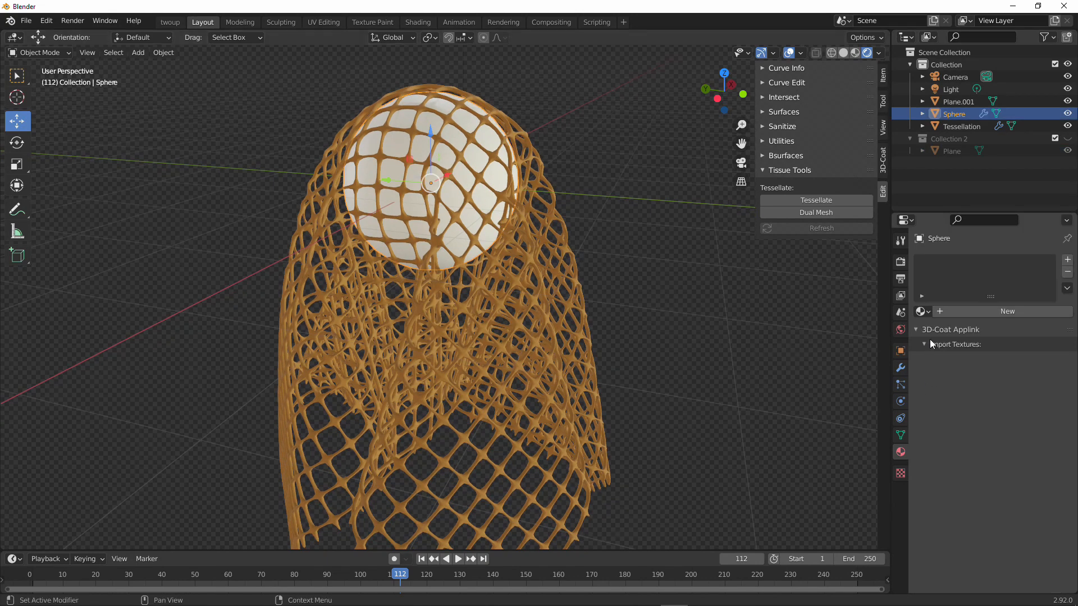
{"action": "left_click", "coordinate": [921, 311]}
{"action": "left_click", "coordinate": [885, 342]}
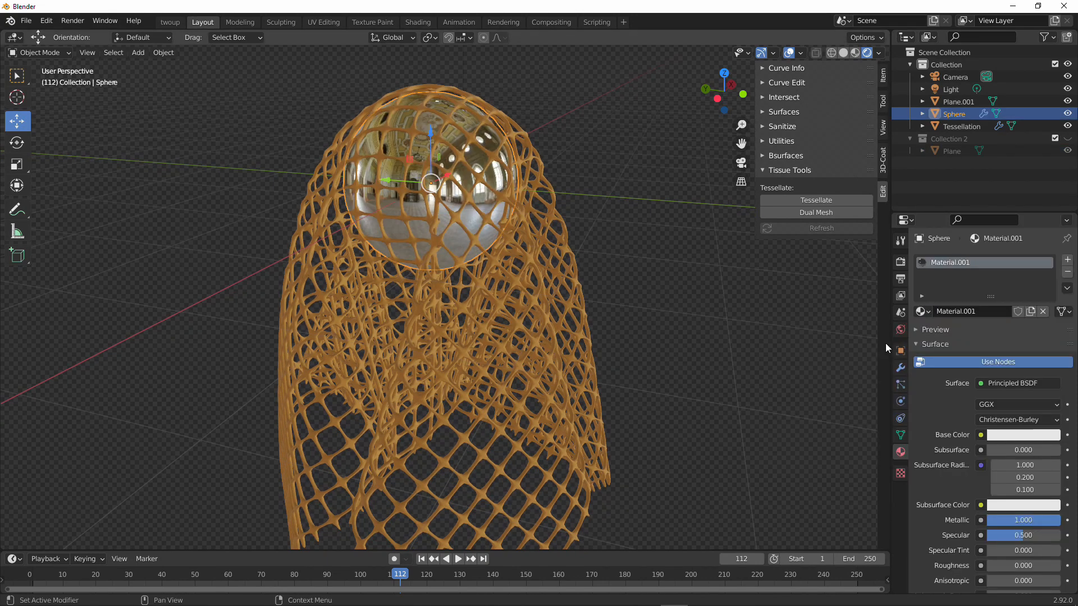
{"action": "key", "text": "a"}
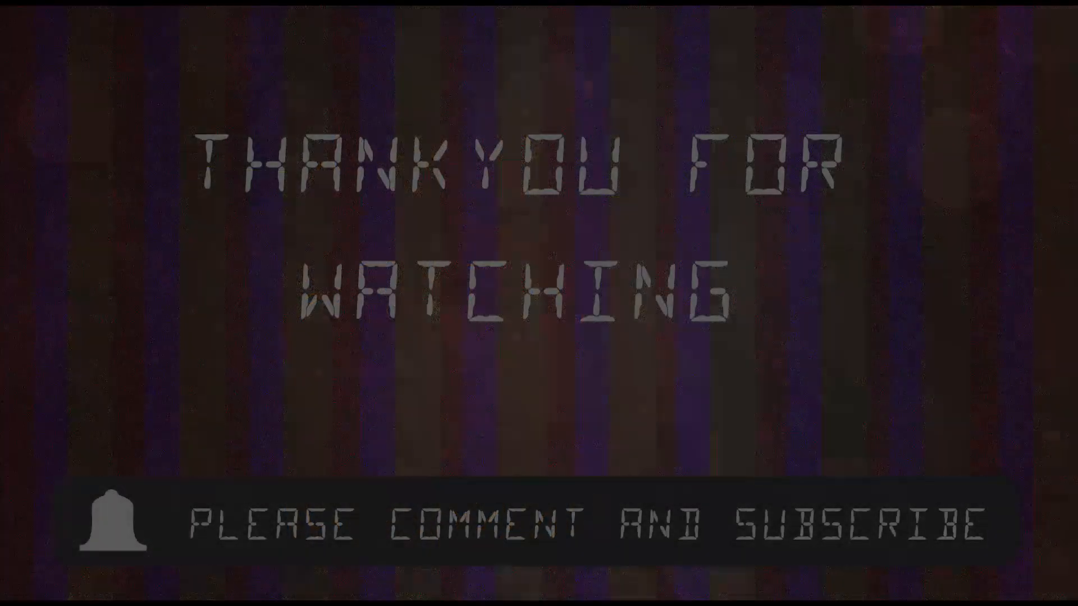